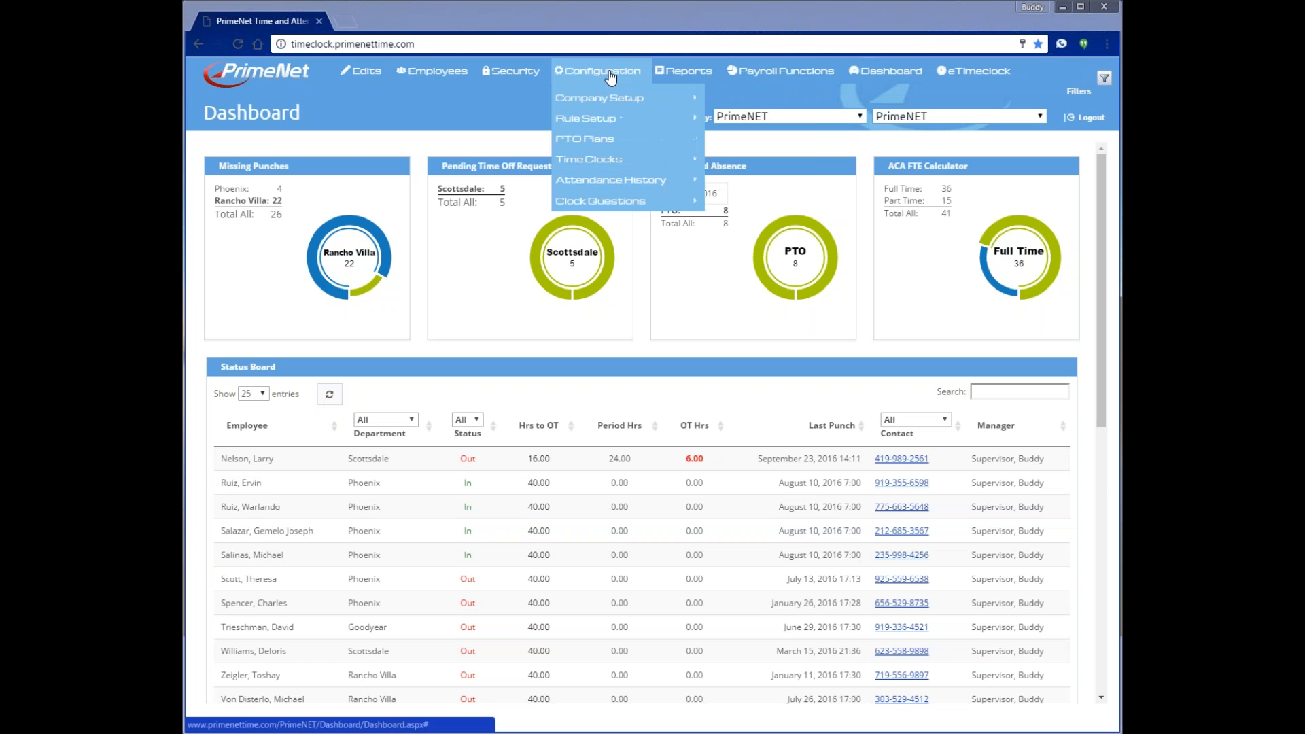
Open the company's list of holidays from the rule setup configuration.
{"action": "mouse_move", "coordinate": [608, 121]}
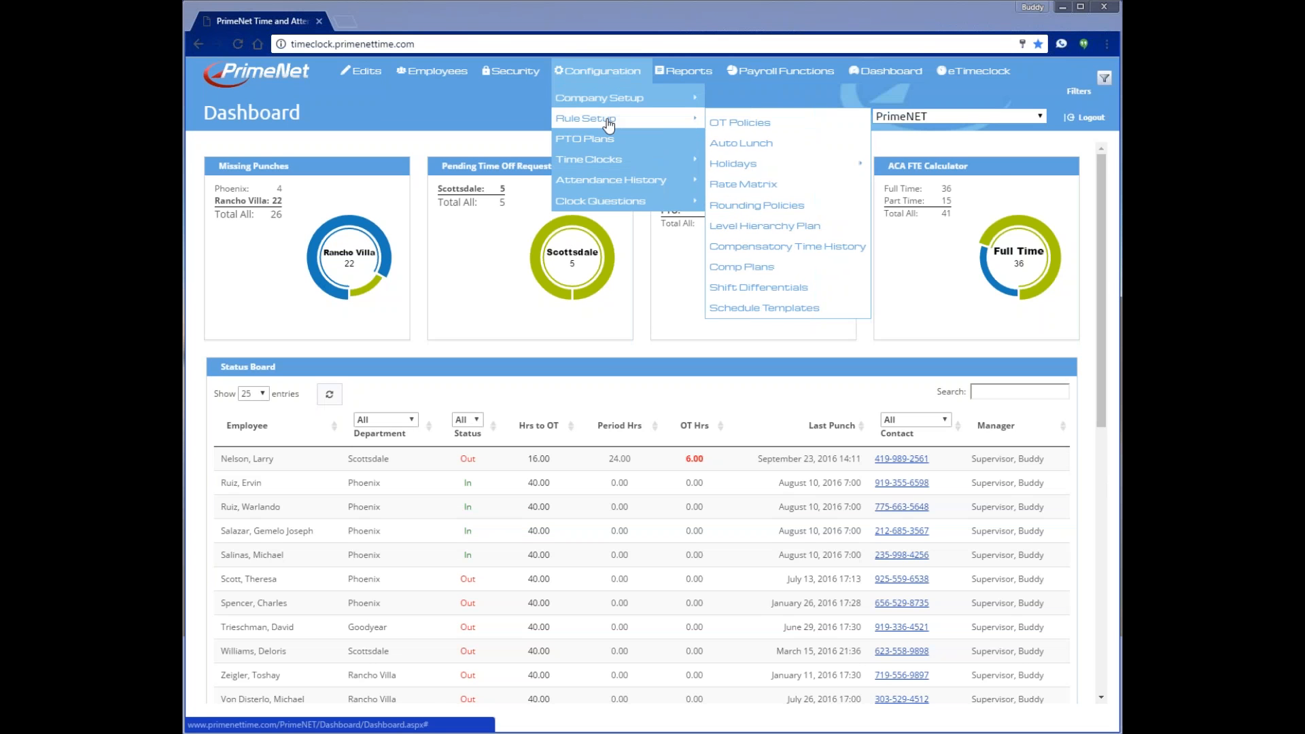
{"action": "mouse_move", "coordinate": [743, 167]}
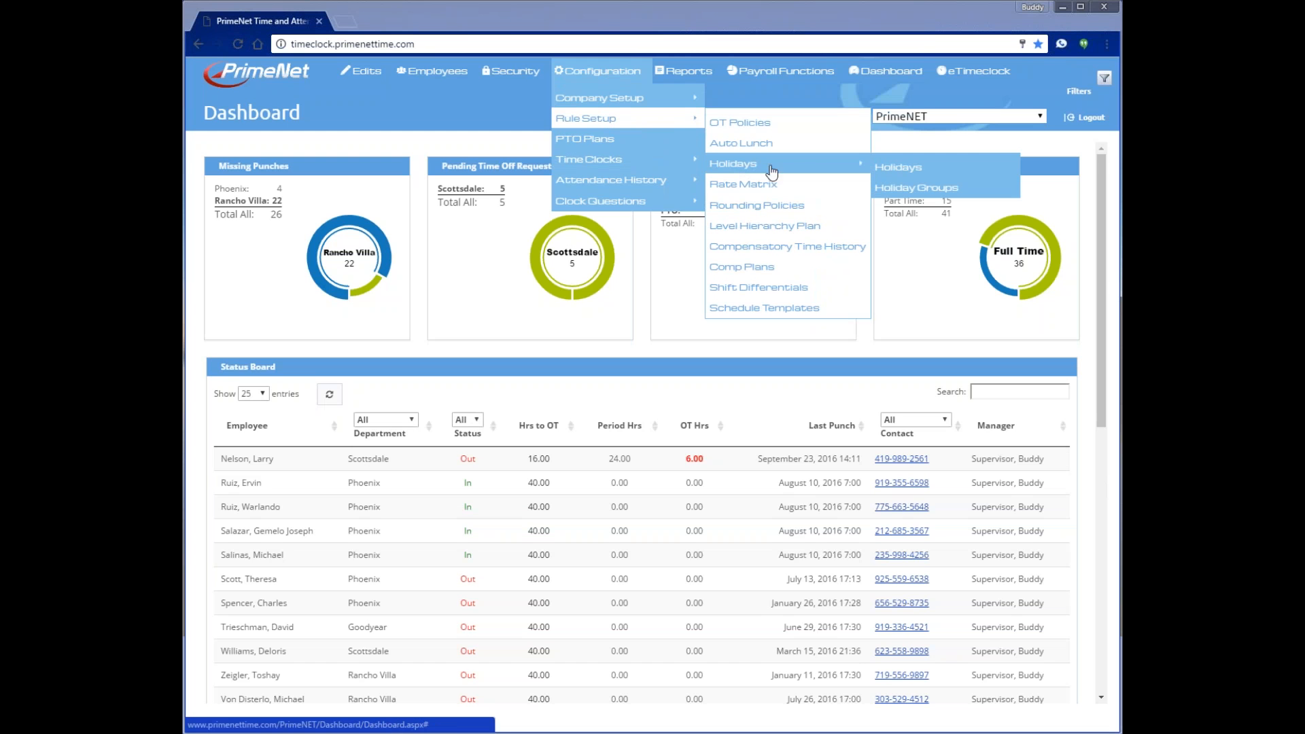
{"action": "left_click", "coordinate": [934, 171]}
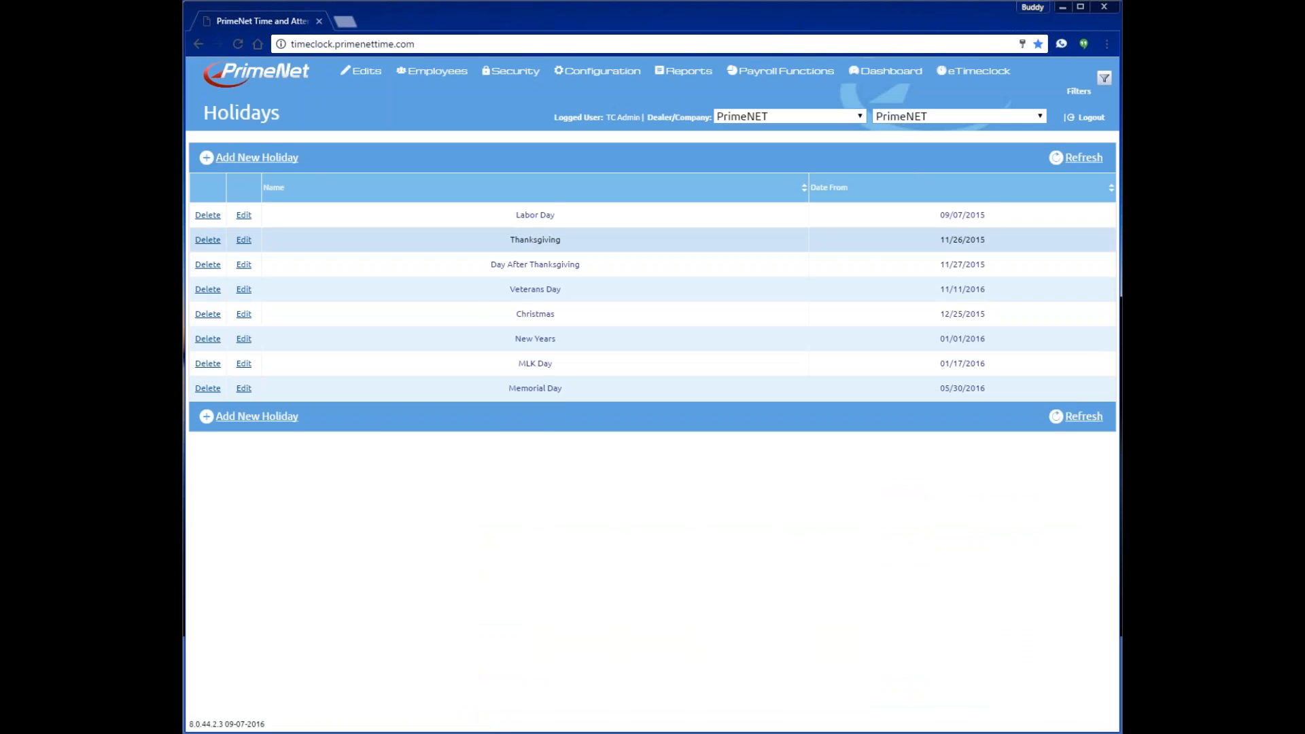
Add and save a new holiday named Festivus dated 12/29/2016.
{"action": "left_click", "coordinate": [259, 163]}
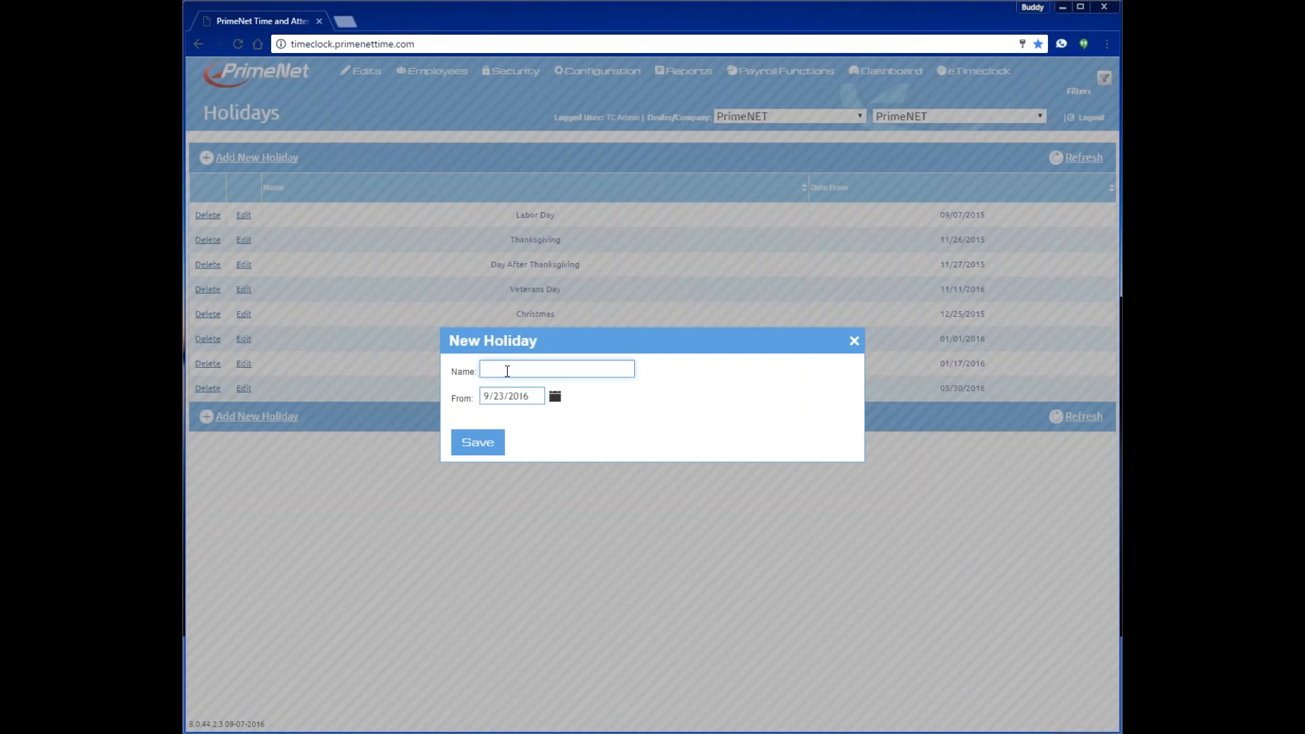
{"action": "type", "text": "Festivus"}
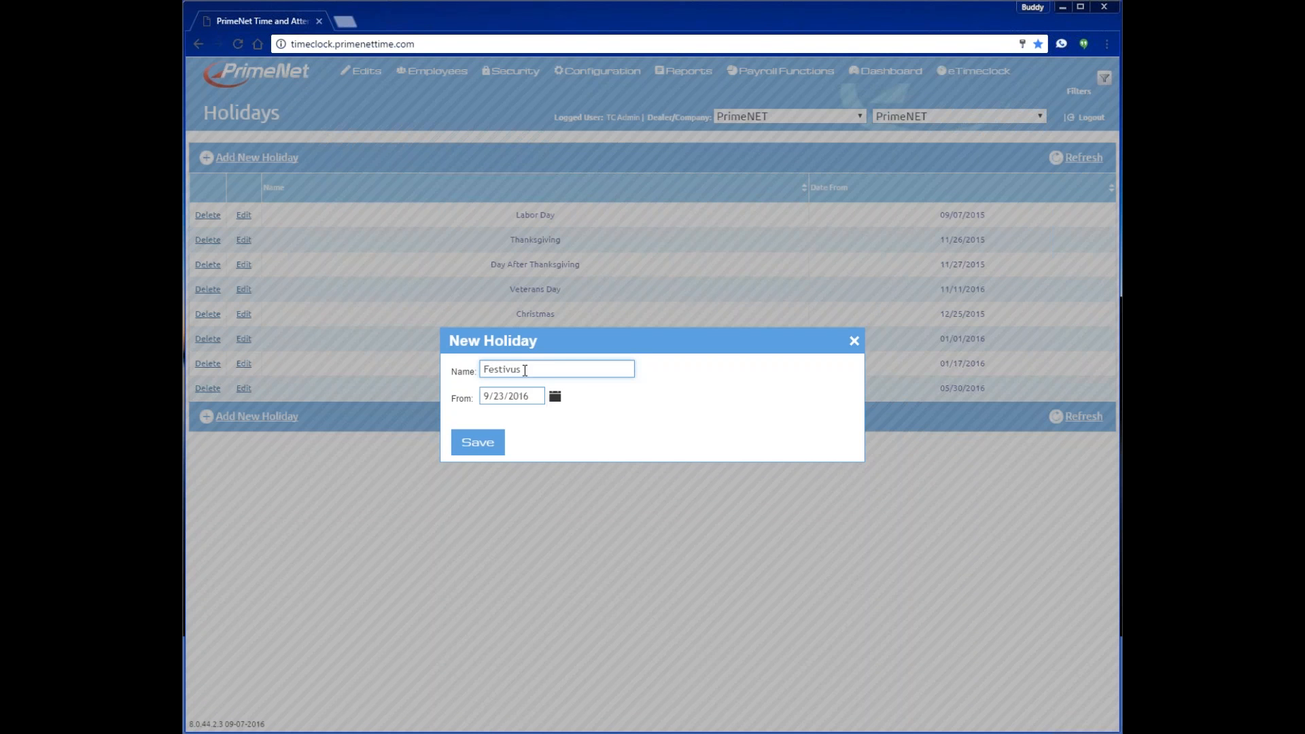
{"action": "left_click", "coordinate": [554, 396]}
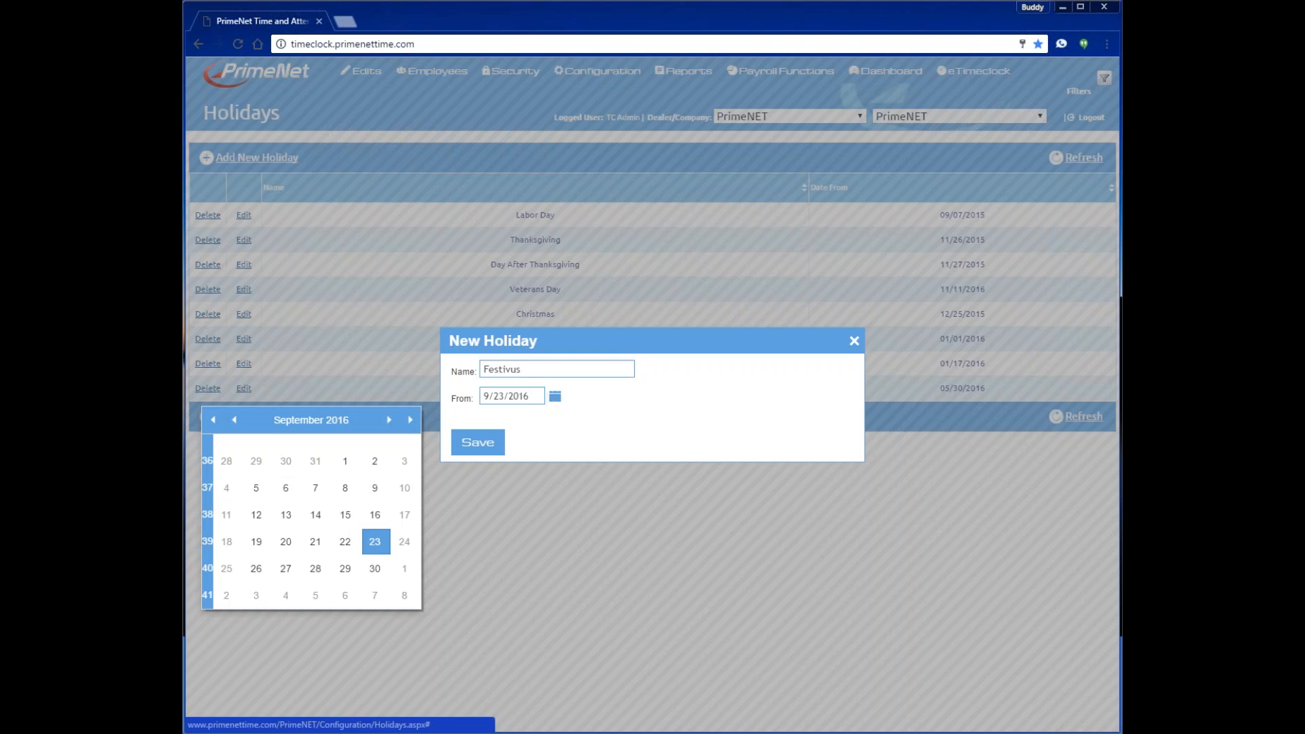
{"action": "left_click", "coordinate": [389, 419]}
{"action": "left_click", "coordinate": [388, 420]}
{"action": "left_click", "coordinate": [389, 419]}
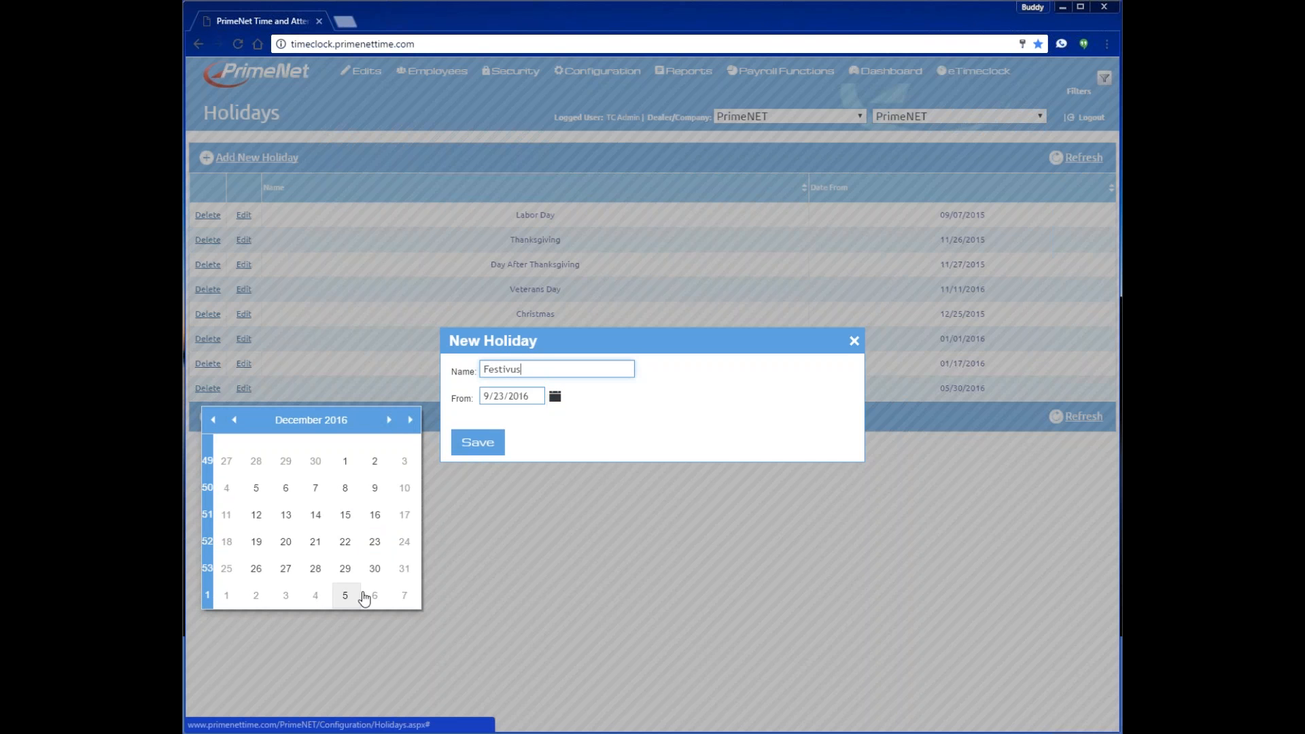
{"action": "left_click", "coordinate": [345, 571]}
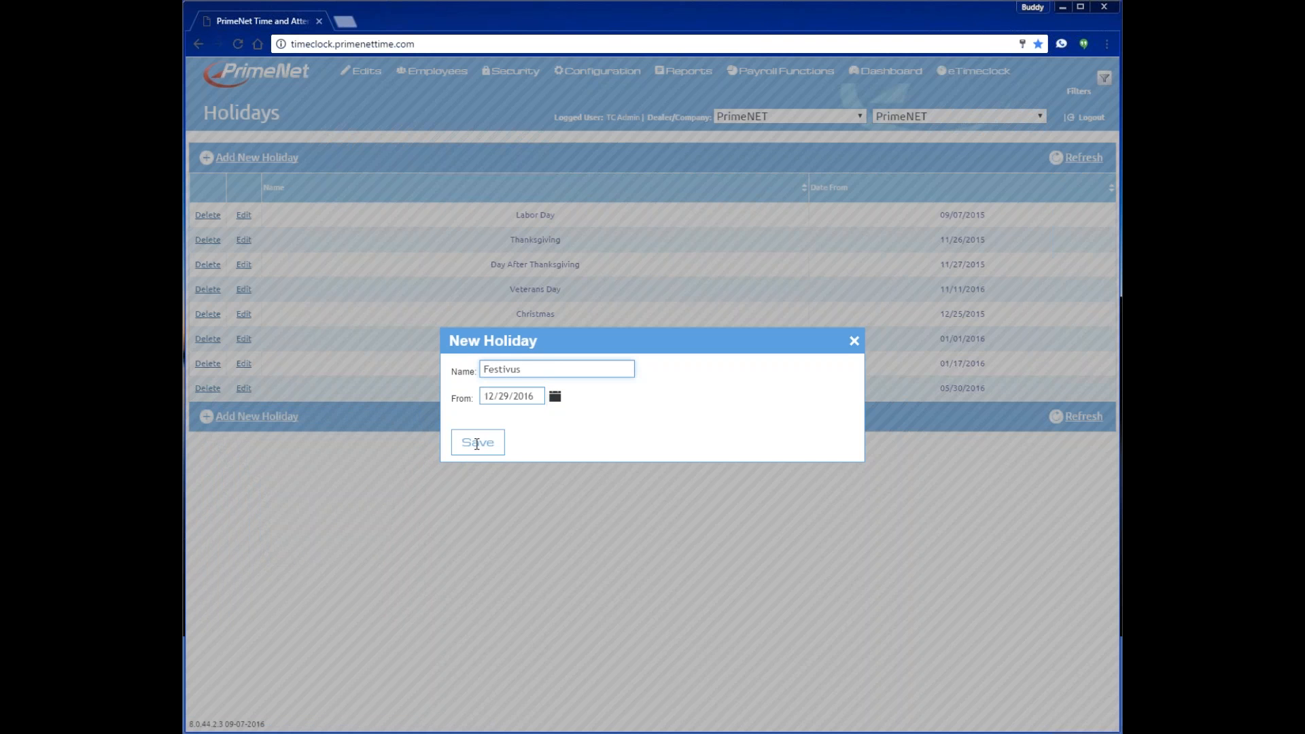
{"action": "left_click", "coordinate": [478, 441]}
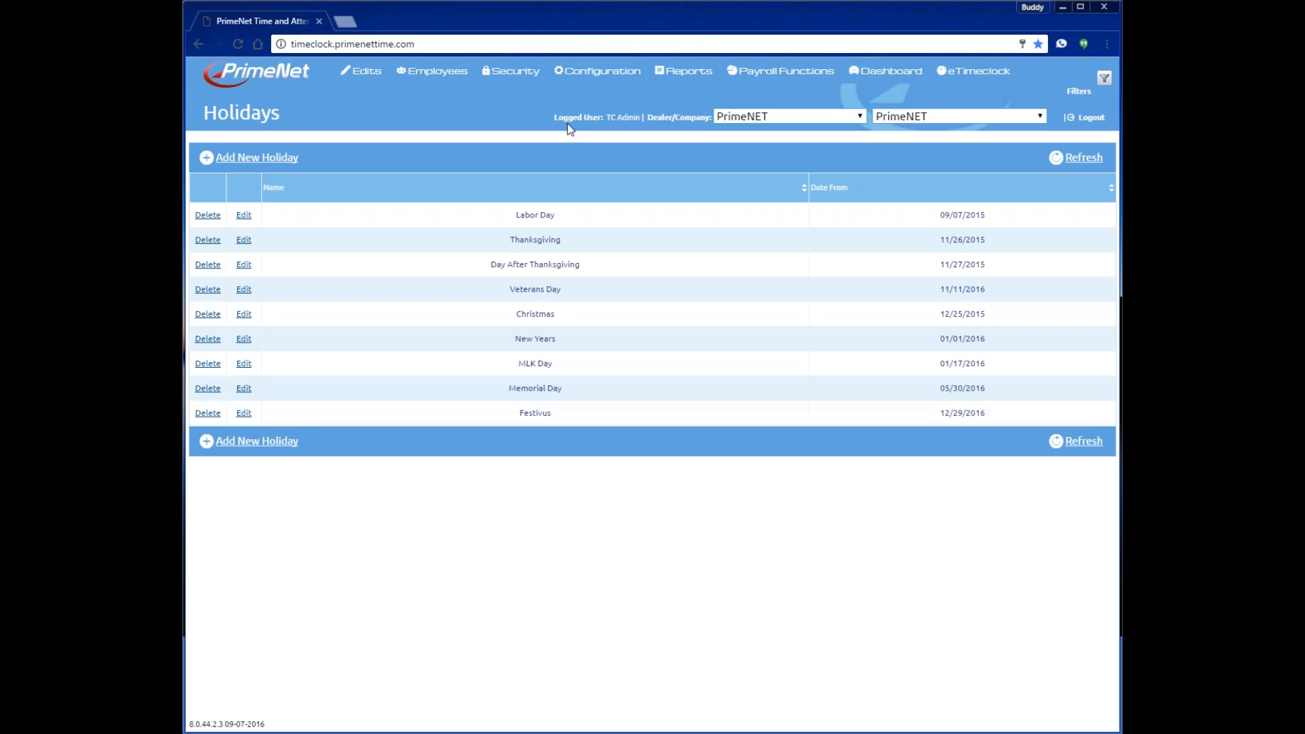
Open the holiday groups list from the rule setup configuration.
{"action": "mouse_move", "coordinate": [604, 79]}
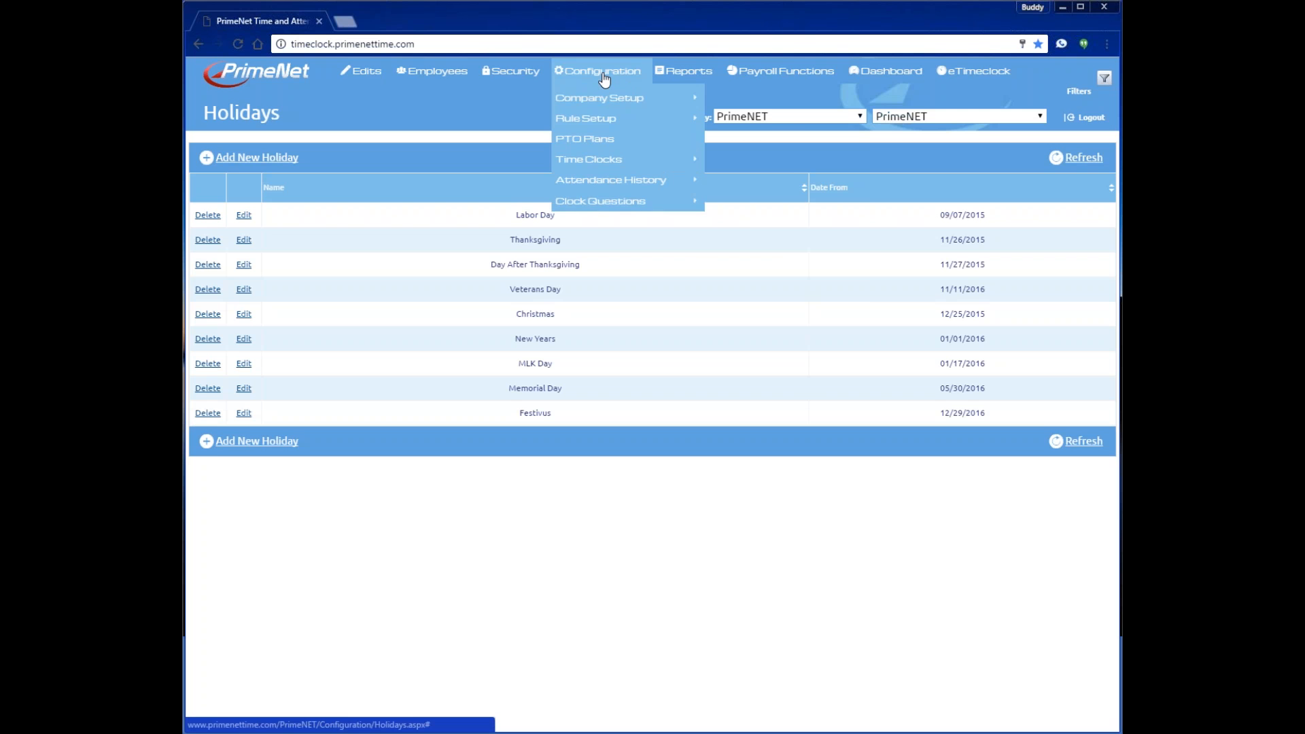
{"action": "mouse_move", "coordinate": [605, 117]}
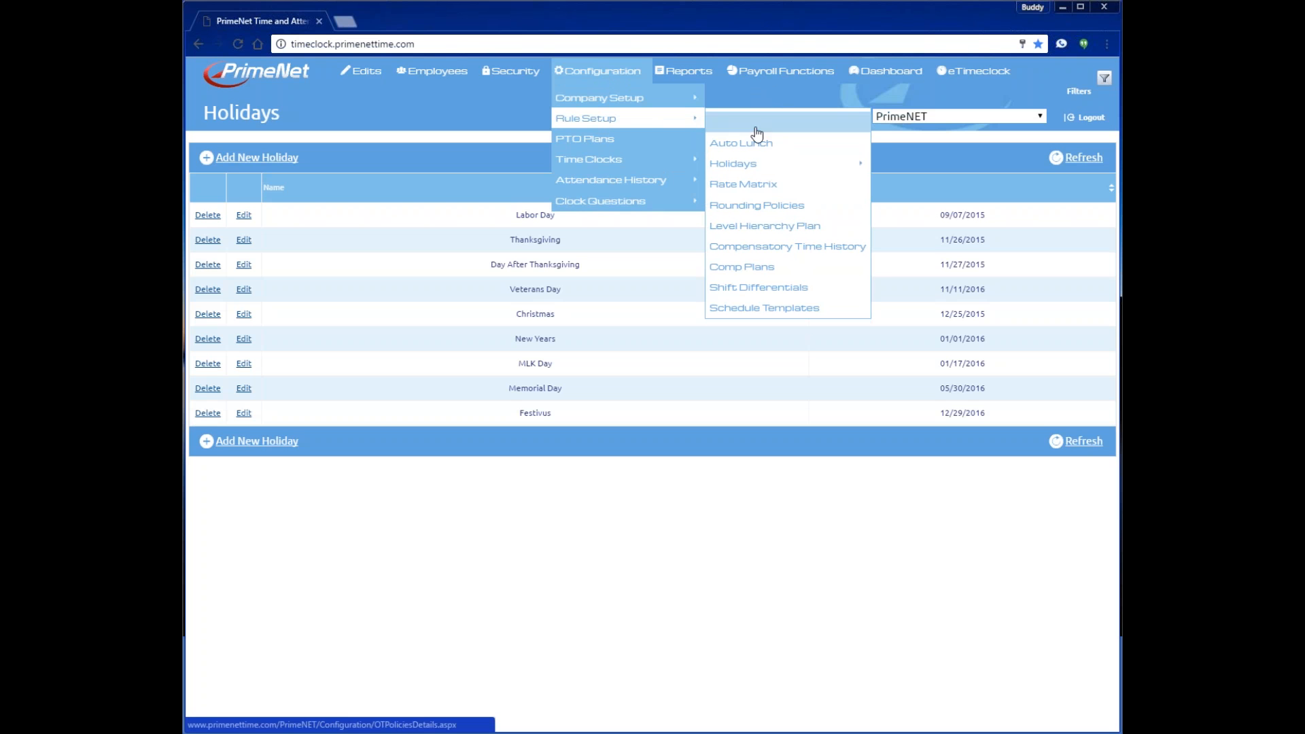
{"action": "mouse_move", "coordinate": [762, 165]}
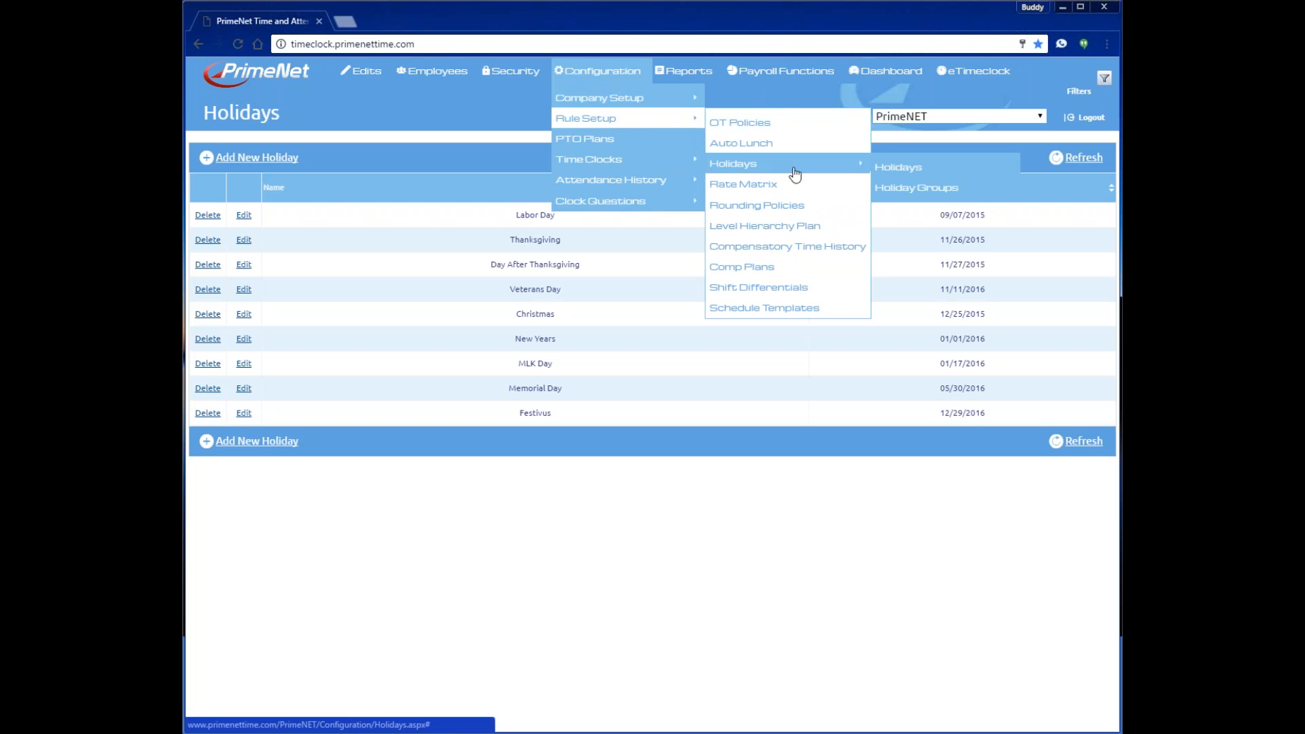
{"action": "left_click", "coordinate": [928, 194]}
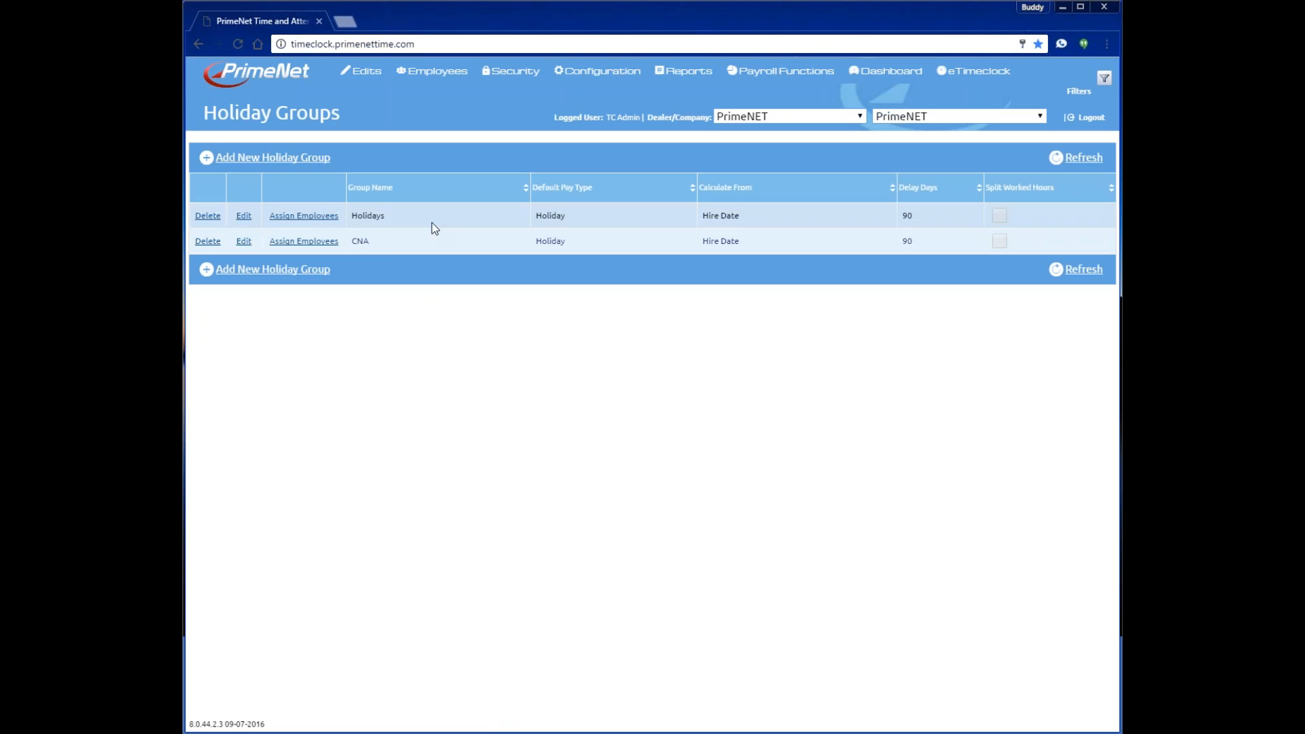
Start a new holiday group named Part Time 6 Hours, calculated from Hire Date with 90 delay days.
{"action": "left_click", "coordinate": [266, 160]}
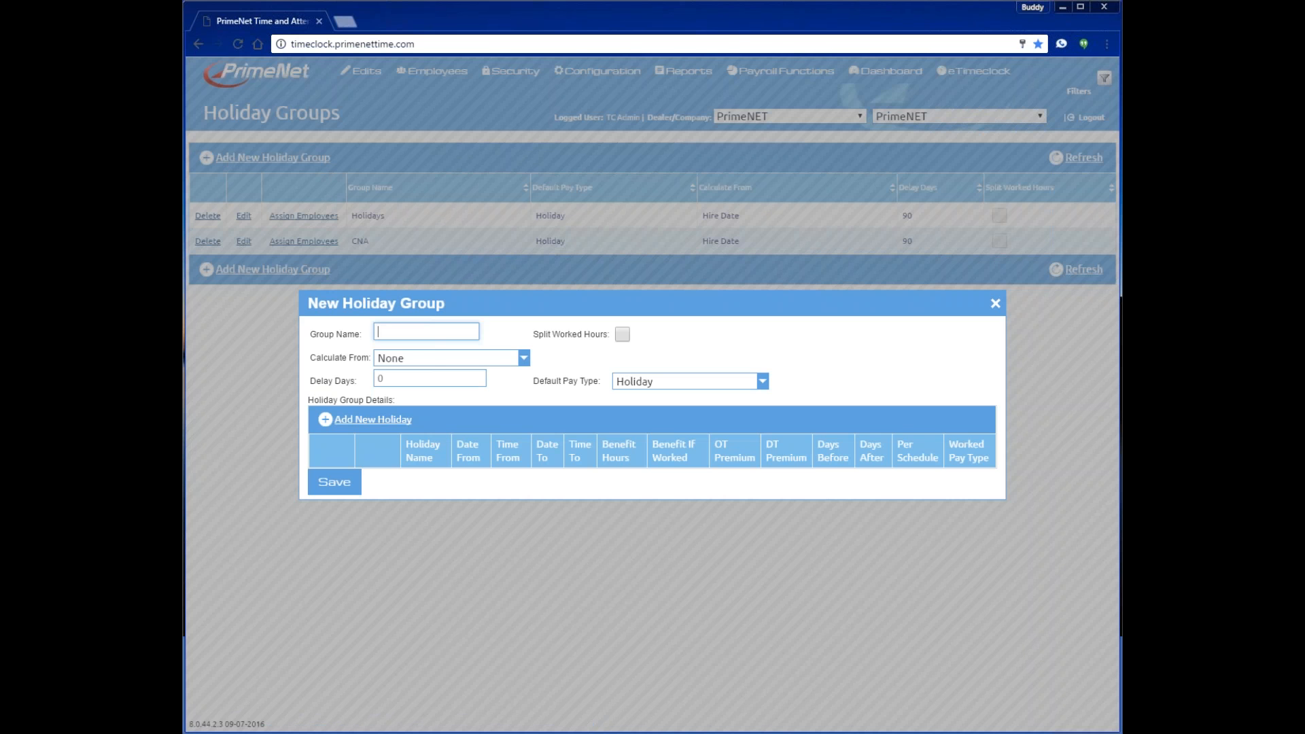
{"action": "type", "text": "Part Time 6 Hours"}
{"action": "left_click", "coordinate": [523, 357]}
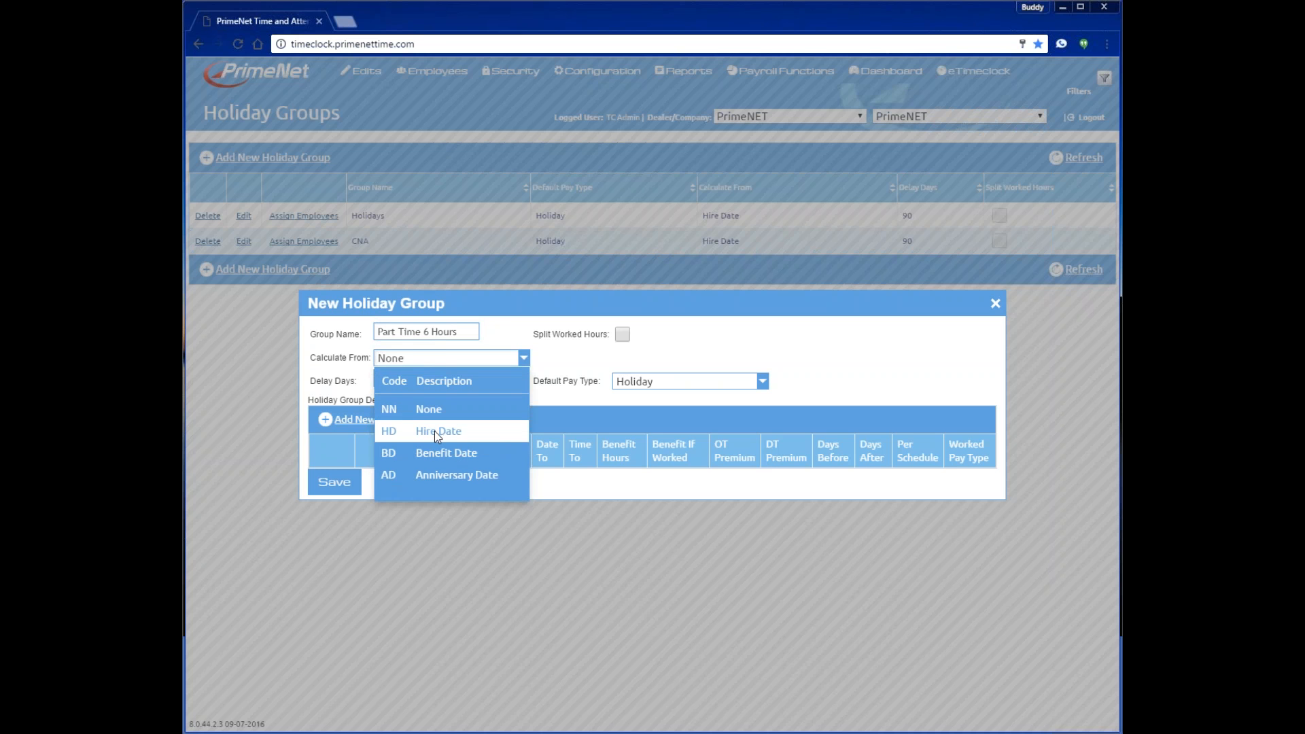
{"action": "left_click", "coordinate": [434, 431]}
{"action": "key", "text": "Tab"}
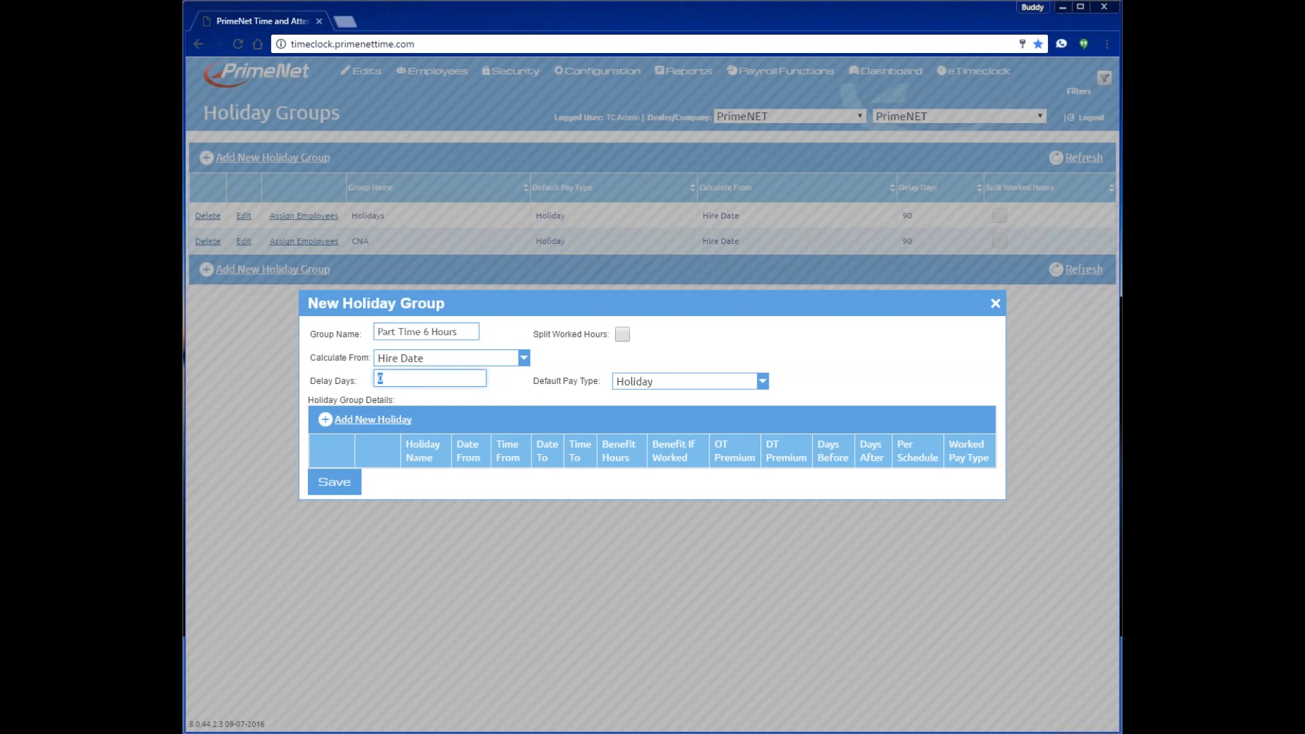
{"action": "type", "text": "90"}
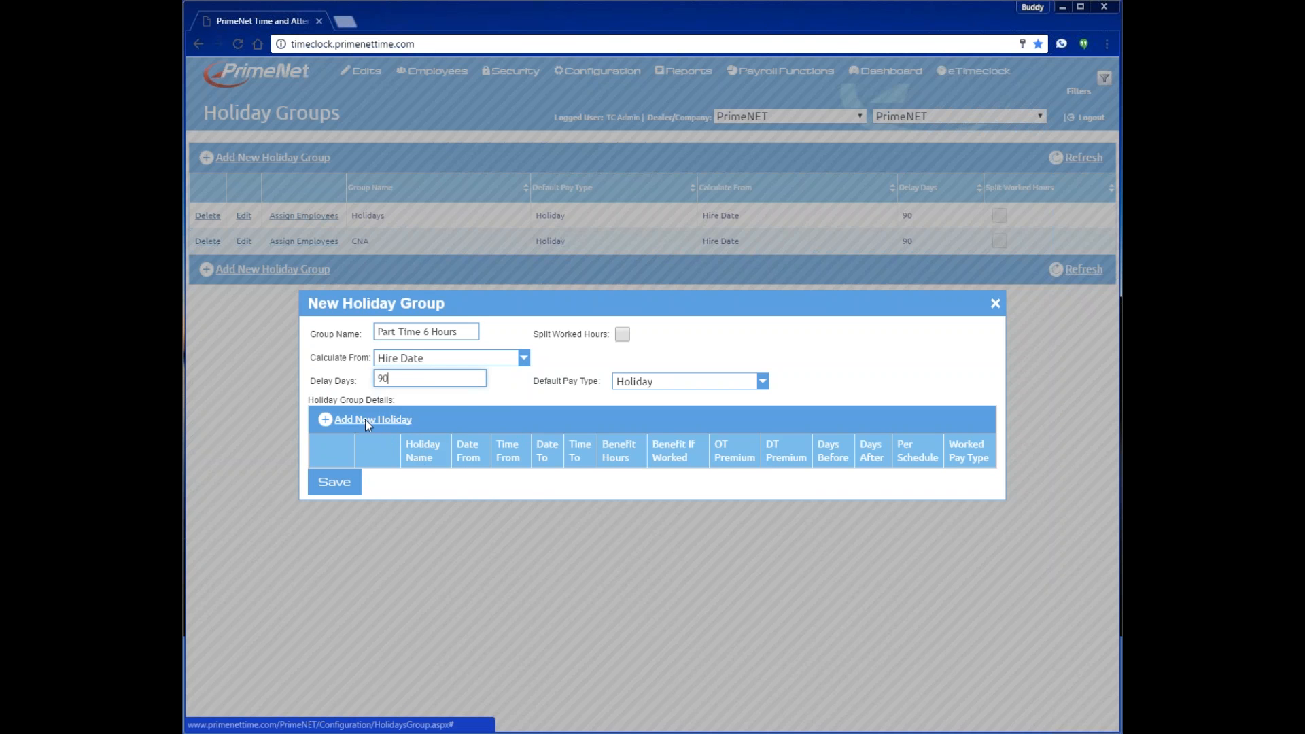
{"action": "left_click_drag", "start_coordinate": [397, 379], "coordinate": [372, 378]}
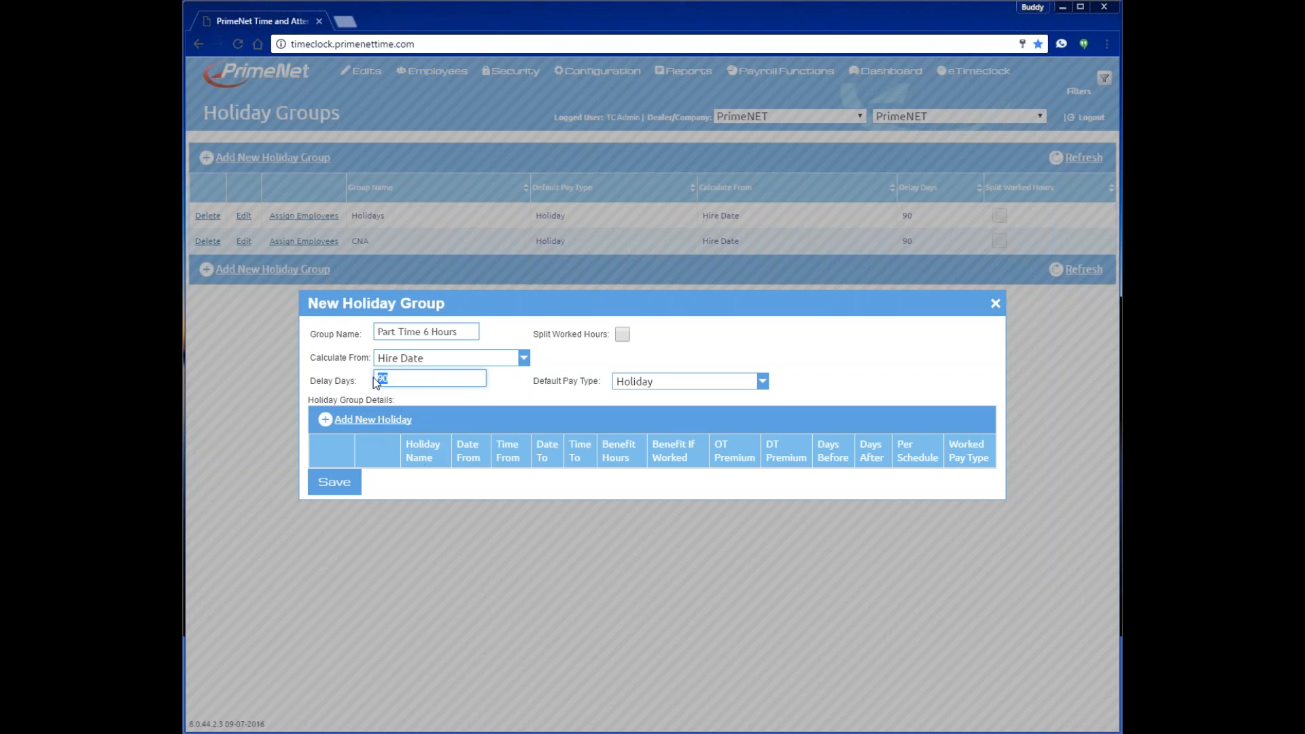
{"action": "left_click", "coordinate": [405, 382]}
Start a new holiday detail in the group for Festivus, keeping Work as the worked pay type.
{"action": "left_click", "coordinate": [349, 422]}
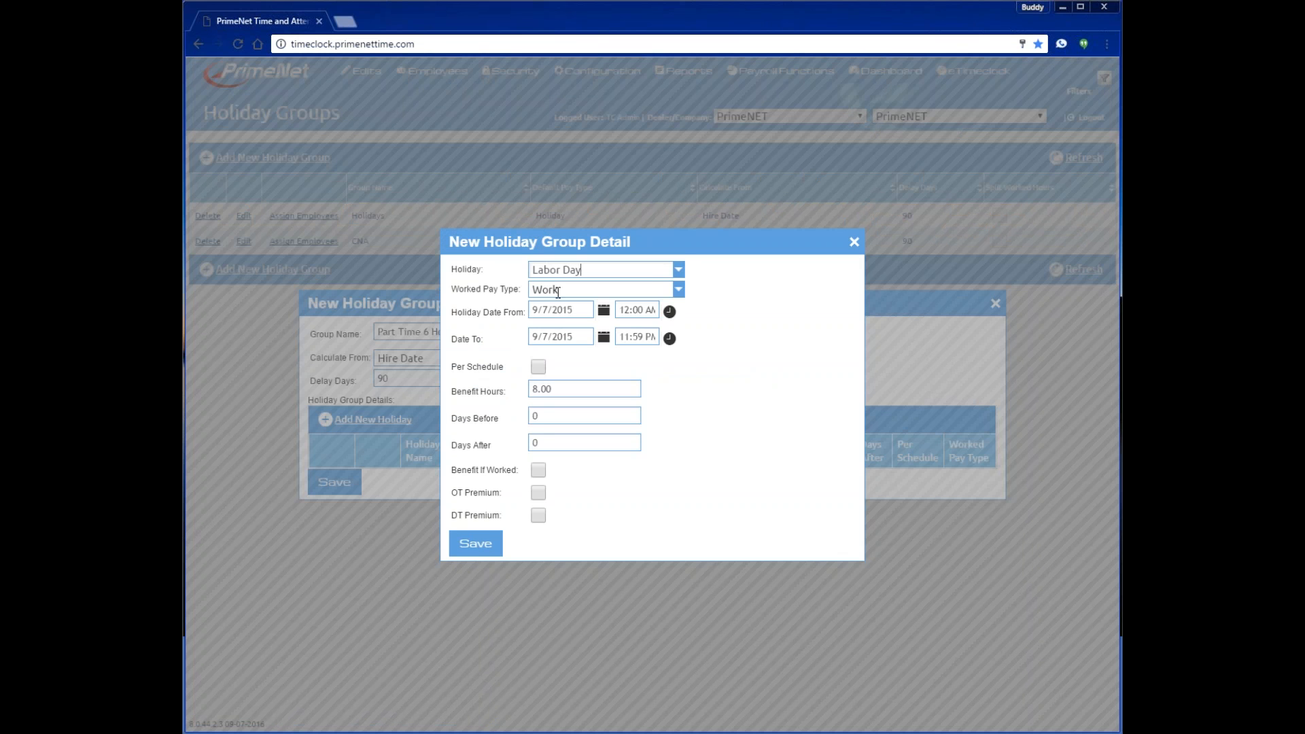
{"action": "left_click", "coordinate": [679, 270]}
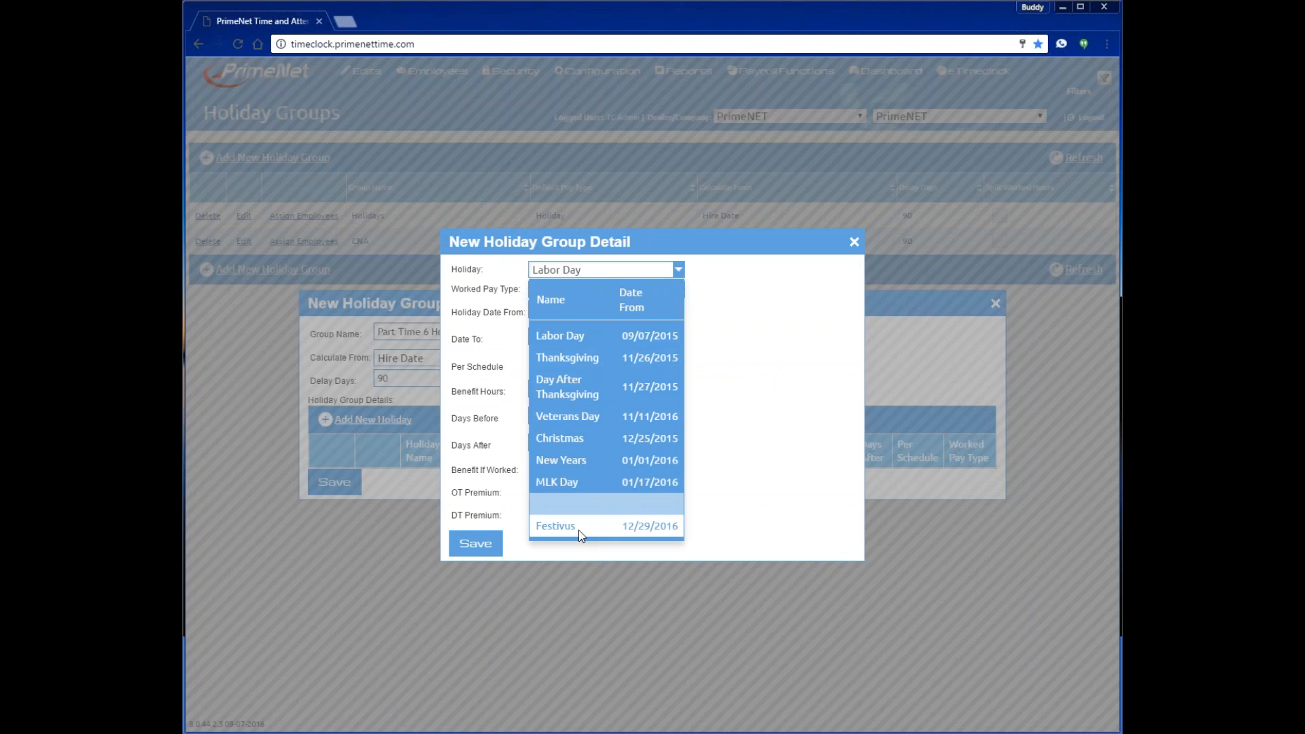
{"action": "left_click", "coordinate": [560, 527]}
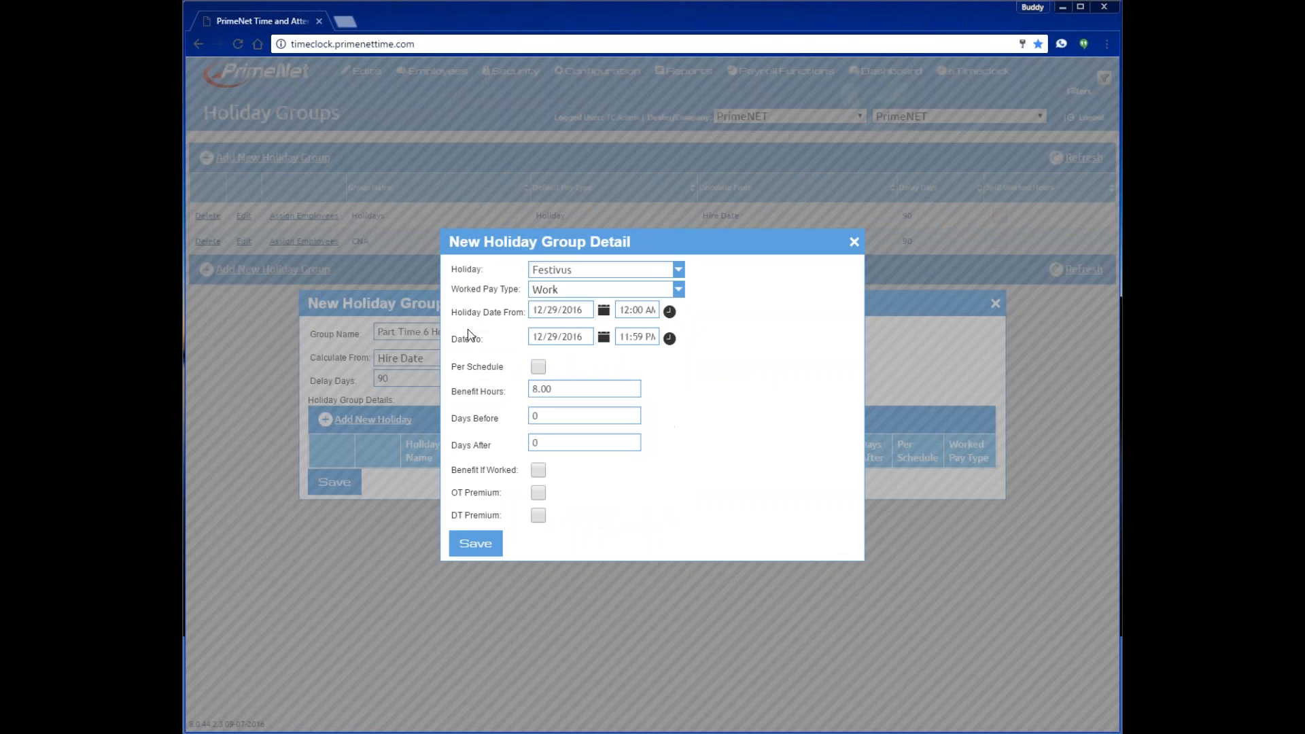
{"action": "left_click", "coordinate": [681, 291]}
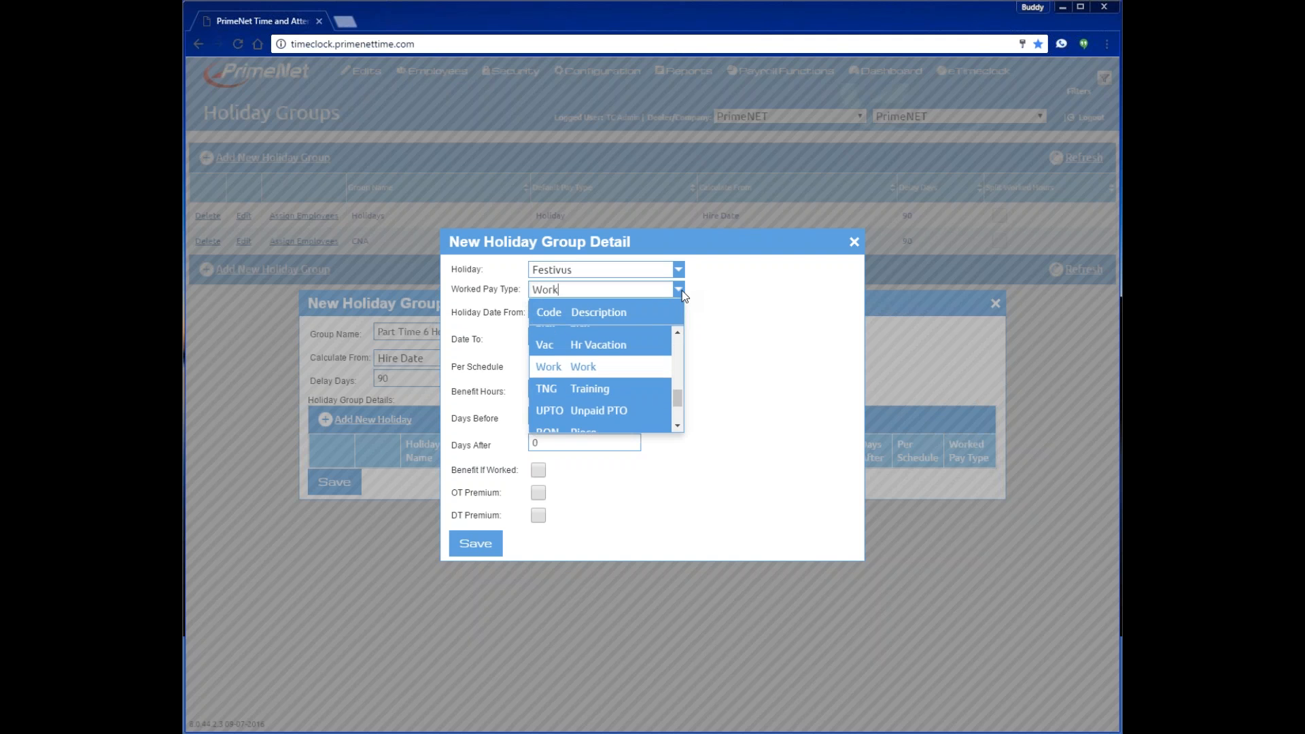
{"action": "scroll", "coordinate": [650, 373], "scroll_direction": "down", "scroll_amount": 1}
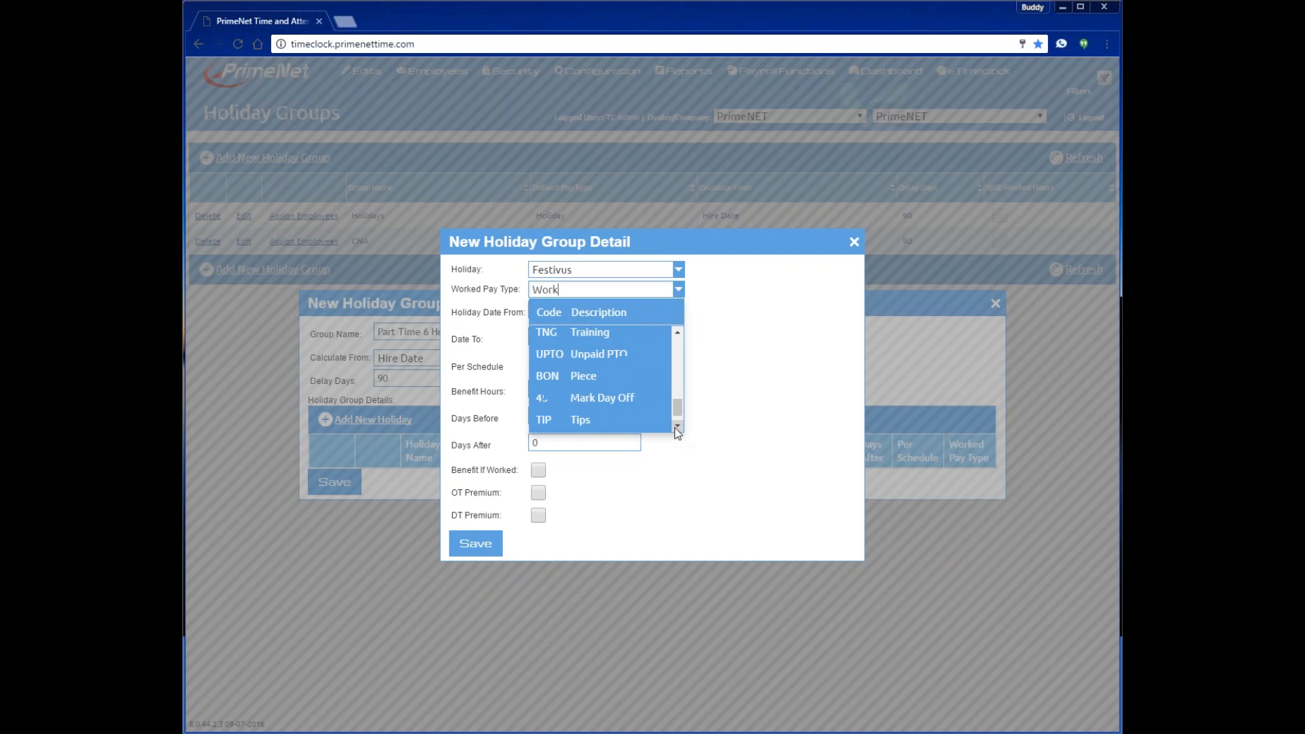
{"action": "left_click", "coordinate": [718, 371]}
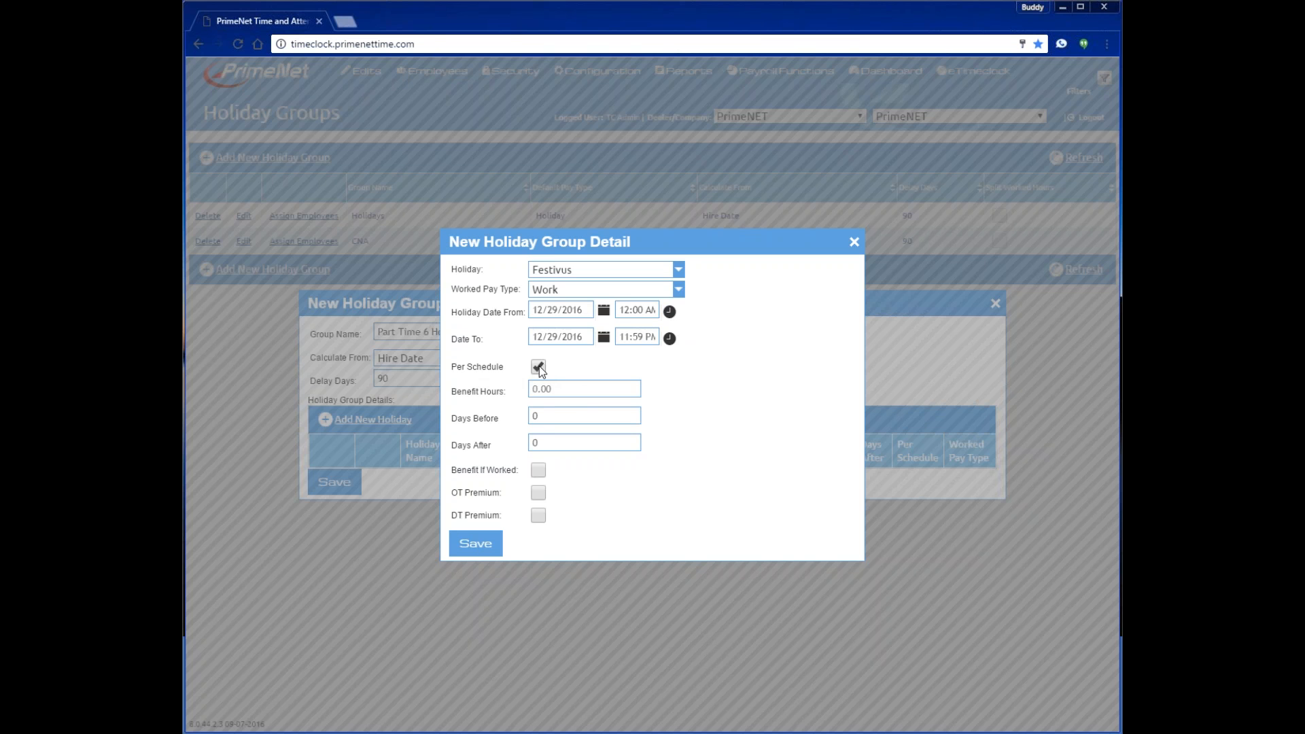
Leave Per Schedule off for Festivus and set its benefit hours to 6.00.
{"action": "left_click", "coordinate": [539, 367]}
{"action": "left_click", "coordinate": [561, 392]}
{"action": "type", "text": "6.00"}
Set Days Before and Days After to 1 for Festivus, and reset both to 0.
{"action": "left_click", "coordinate": [547, 419]}
{"action": "type", "text": "1"}
{"action": "left_click", "coordinate": [545, 442]}
{"action": "type", "text": "1"}
{"action": "key", "text": "shift+Tab"}
{"action": "type", "text": "0"}
{"action": "left_click", "coordinate": [535, 443]}
{"action": "type", "text": "0"}
Enable Benefit If Worked for Festivus, leave OT and DT Premium off, and save the holiday detail.
{"action": "left_click", "coordinate": [539, 469]}
{"action": "left_click", "coordinate": [537, 494]}
{"action": "left_click", "coordinate": [538, 516]}
{"action": "left_click", "coordinate": [485, 548]}
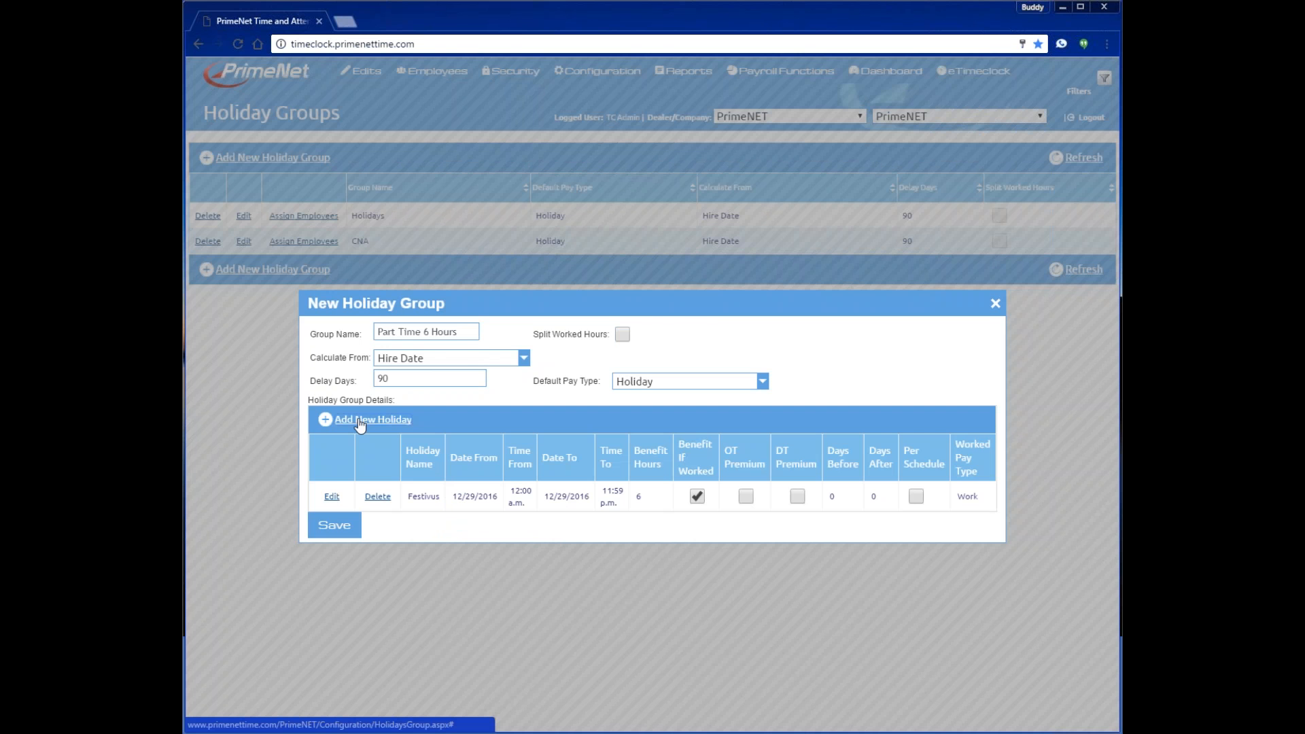
Add Veterans Day with 6 benefit hours and Benefit If Worked enabled, and save the holiday group.
{"action": "left_click", "coordinate": [360, 420]}
{"action": "left_click", "coordinate": [678, 270]}
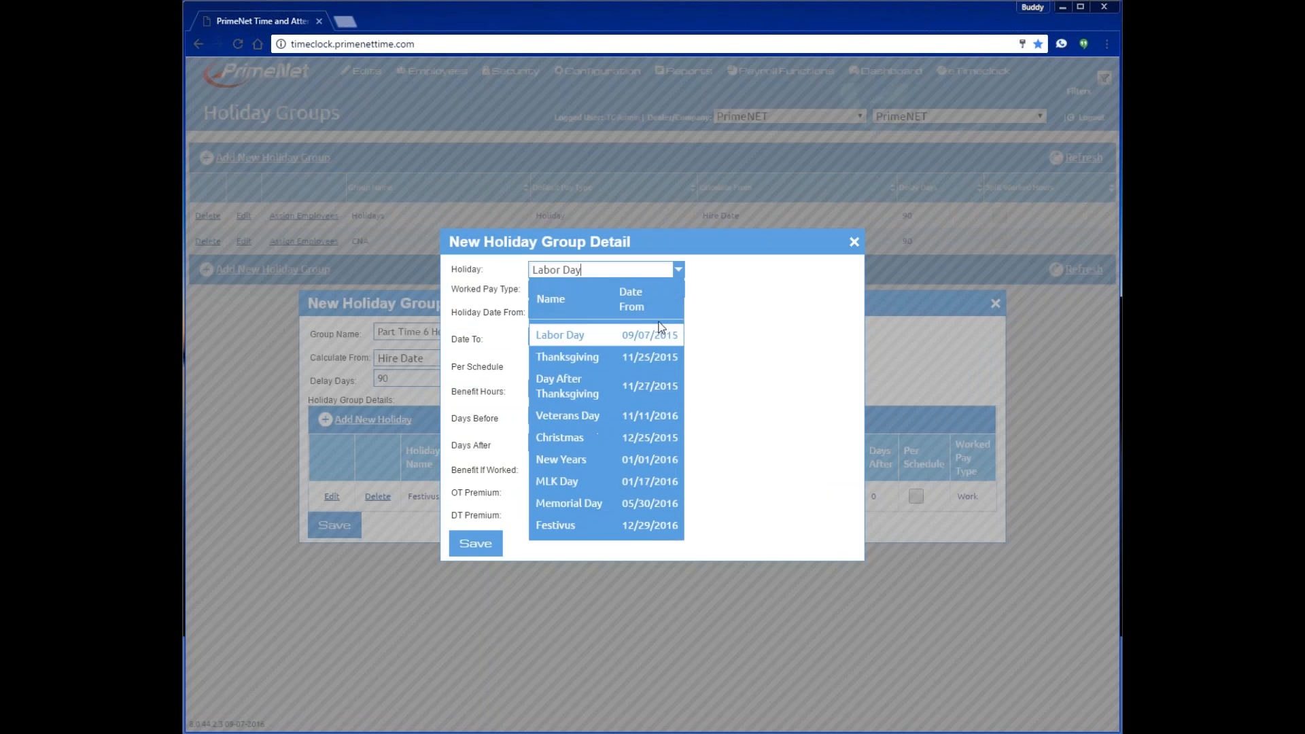
{"action": "left_click", "coordinate": [625, 418]}
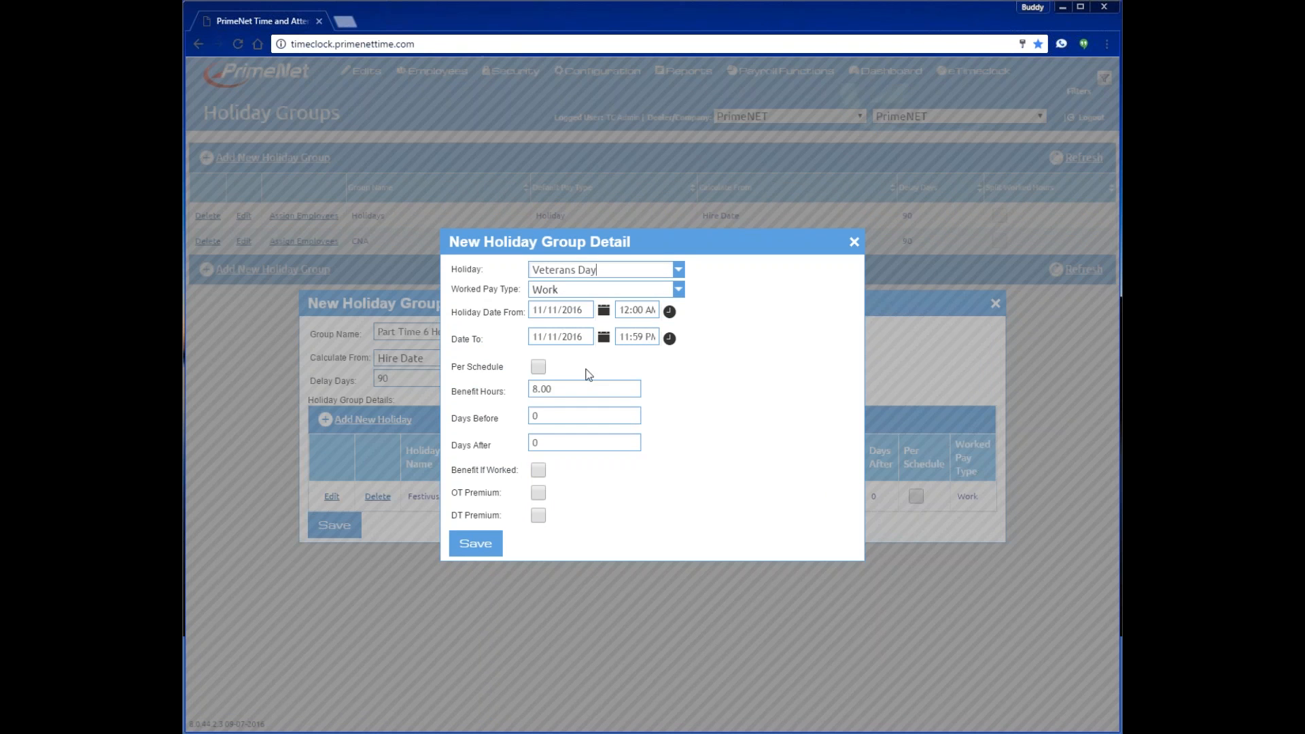
{"action": "left_click", "coordinate": [559, 389]}
{"action": "type", "text": "6"}
{"action": "left_click", "coordinate": [538, 470]}
{"action": "left_click", "coordinate": [470, 550]}
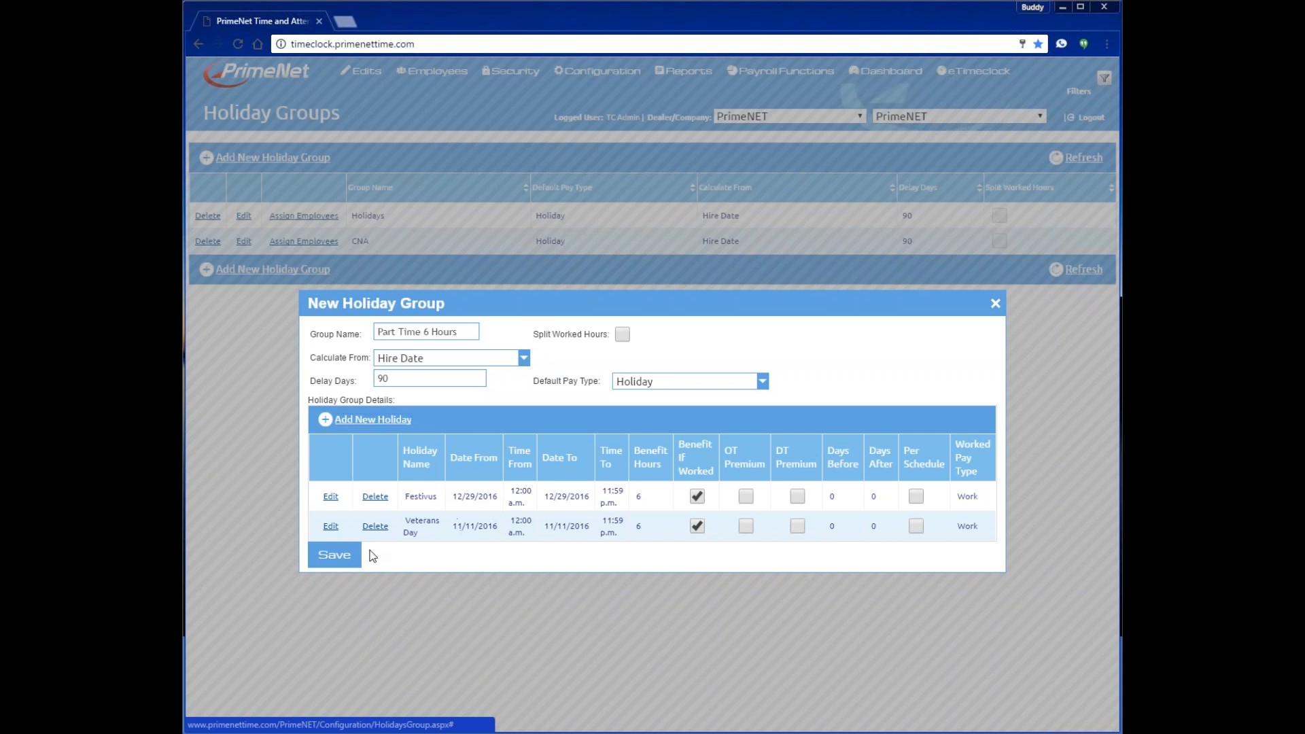
{"action": "left_click", "coordinate": [340, 555]}
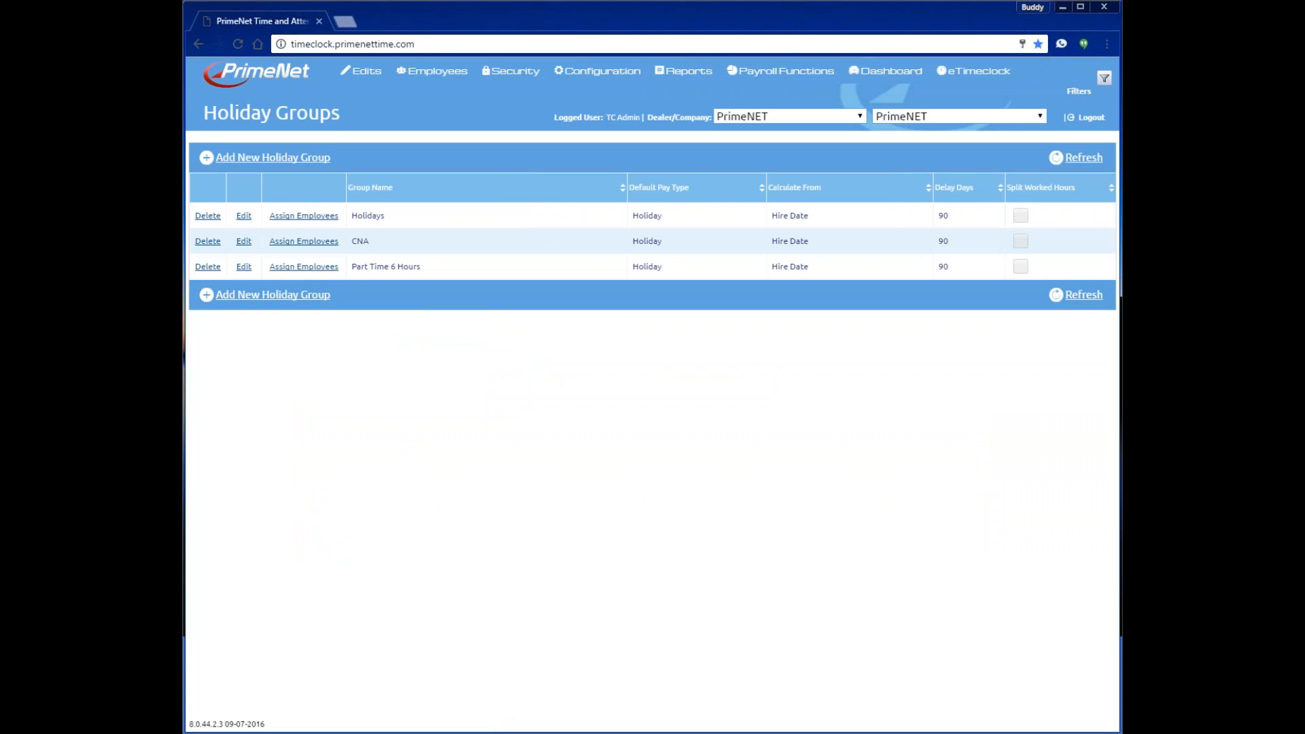
Open the employee assignment for the Part Time 6 Hours group and view the main supervisor options.
{"action": "mouse_move", "coordinate": [430, 101]}
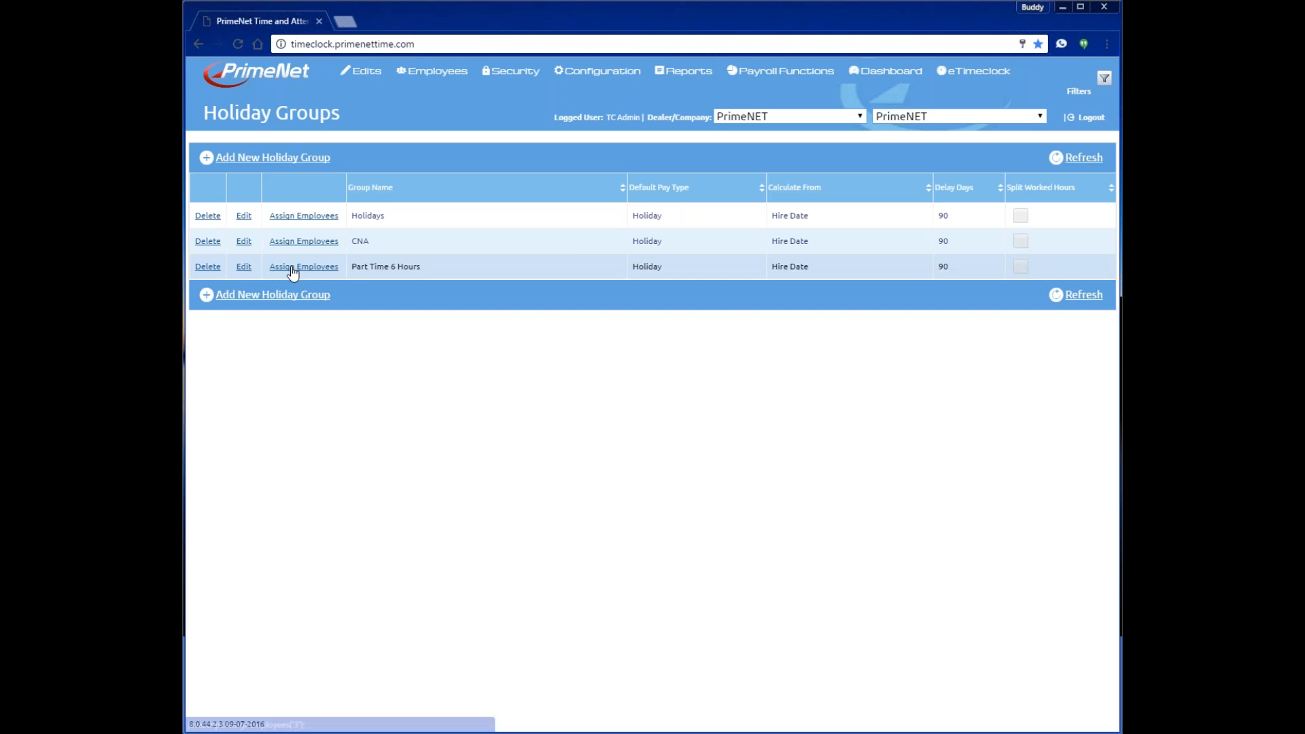
{"action": "left_click", "coordinate": [304, 266]}
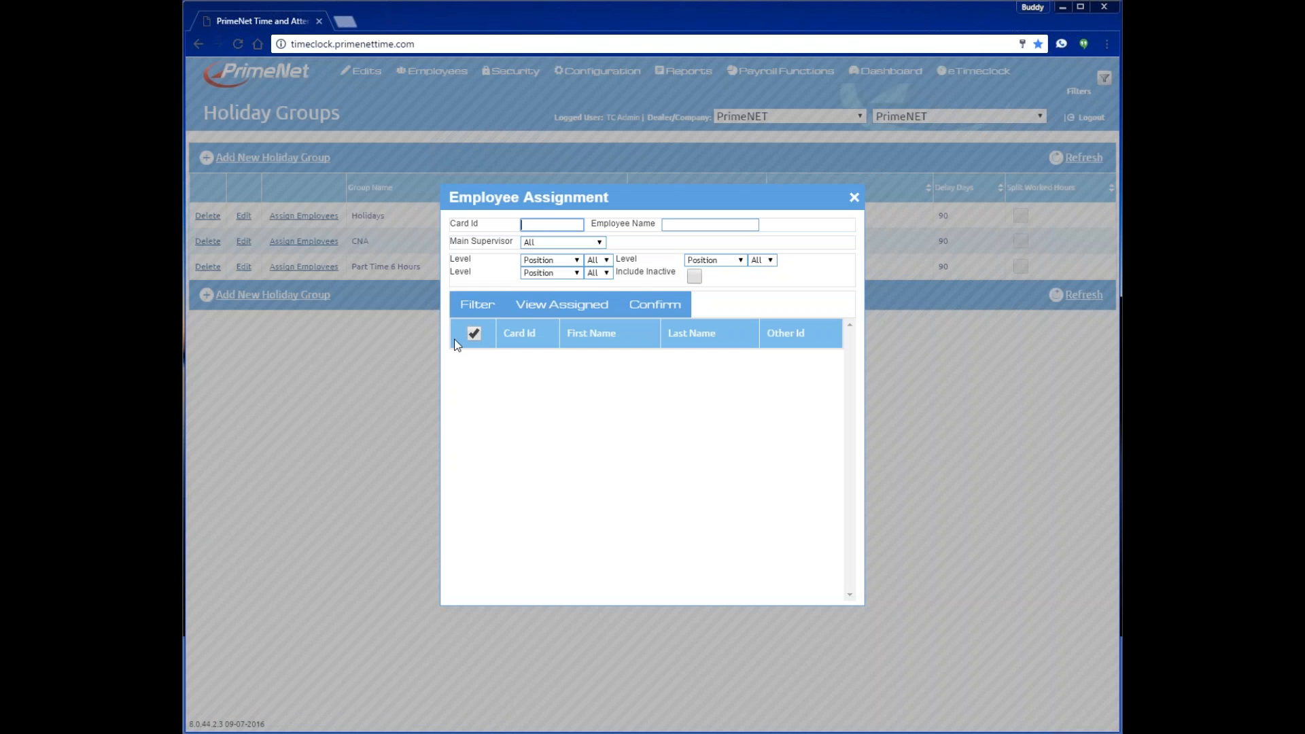
{"action": "left_click", "coordinate": [675, 223]}
{"action": "left_click", "coordinate": [600, 243]}
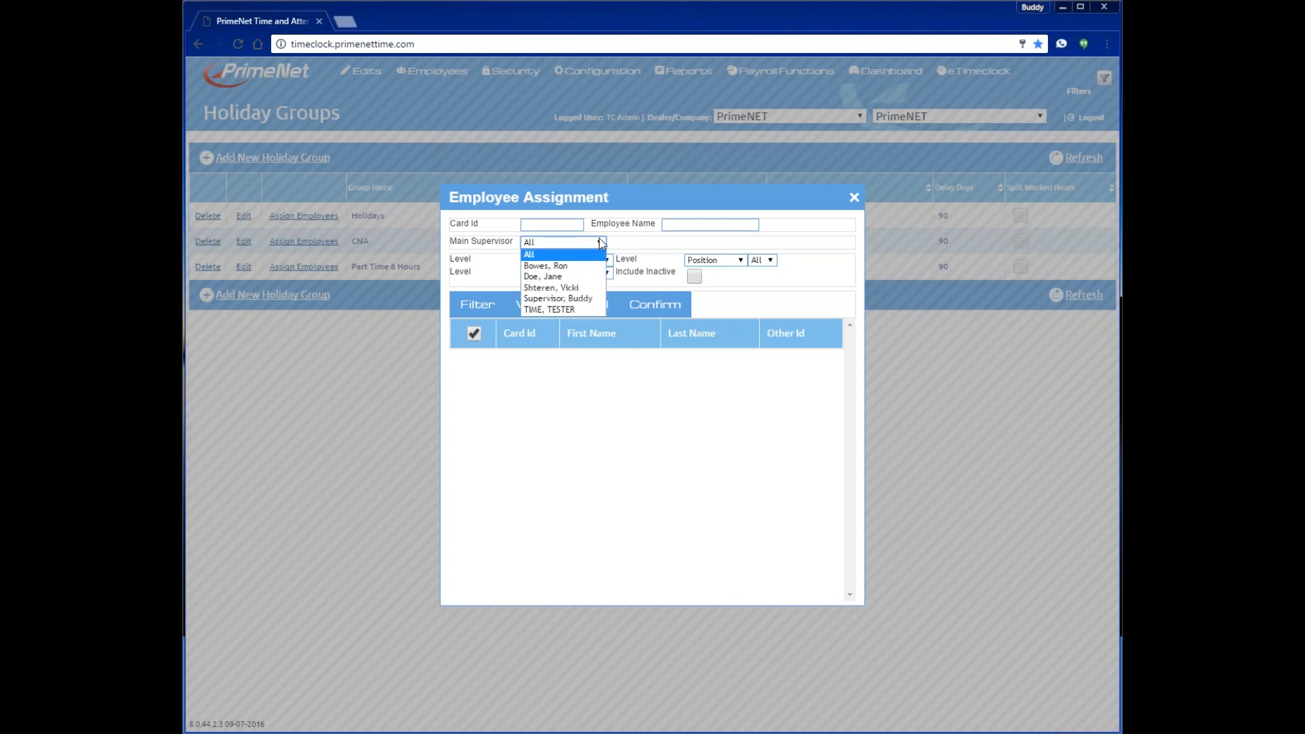
{"action": "left_click", "coordinate": [601, 243]}
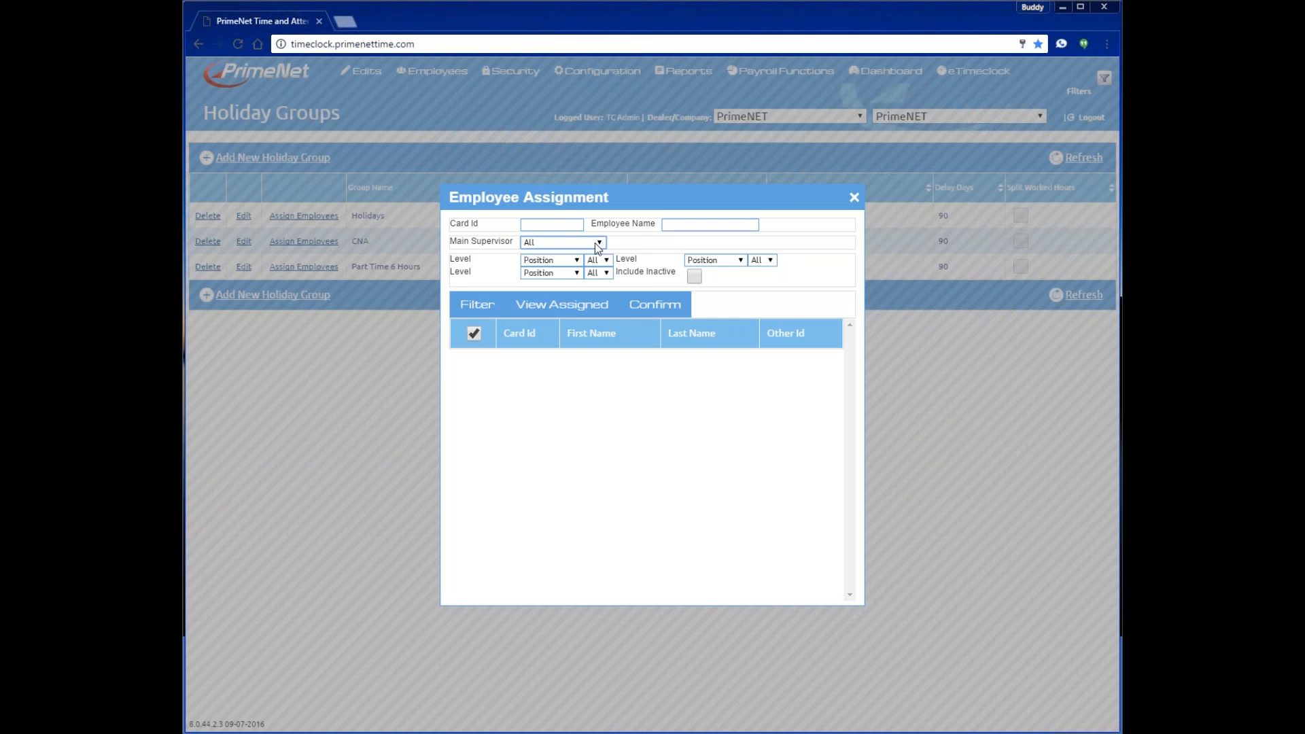
Filter the assignable employees by the first, second, third and last listed main supervisors in turn.
{"action": "left_click", "coordinate": [598, 243]}
{"action": "left_click", "coordinate": [576, 263]}
{"action": "left_click", "coordinate": [473, 307]}
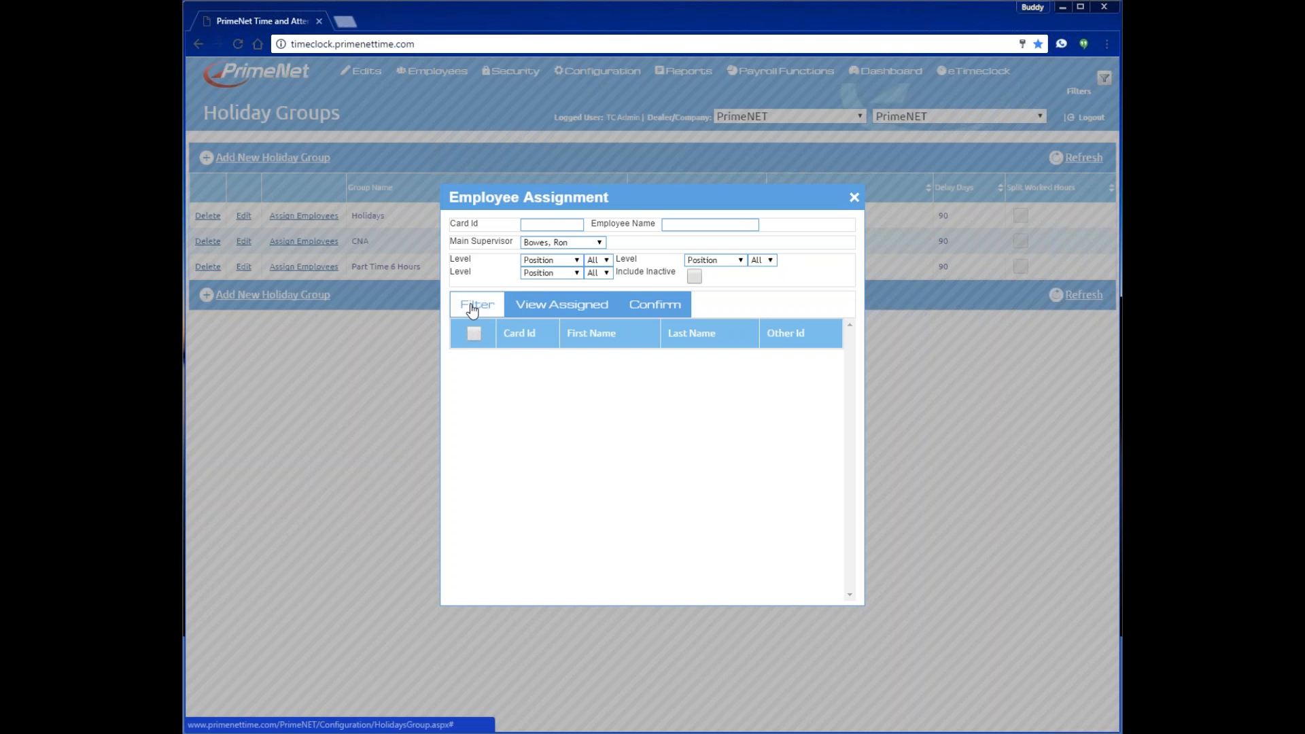
{"action": "left_click", "coordinate": [593, 240]}
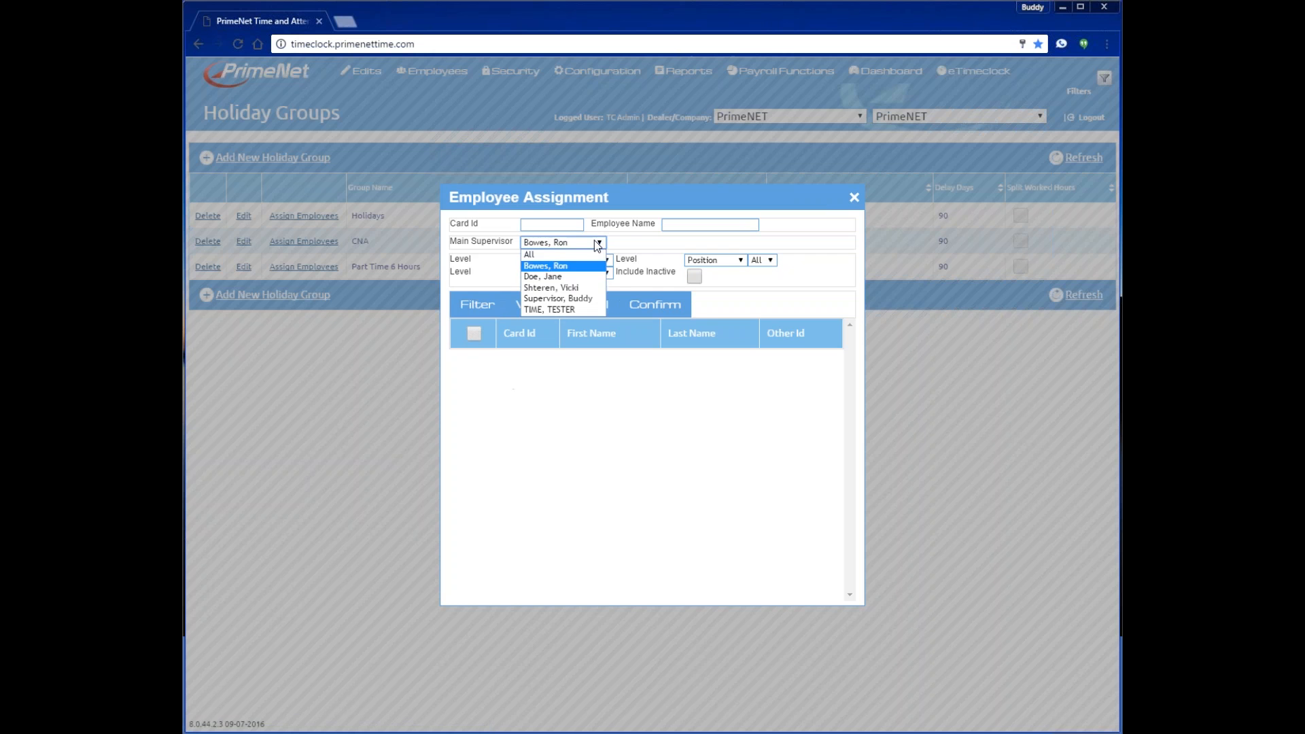
{"action": "left_click", "coordinate": [561, 278]}
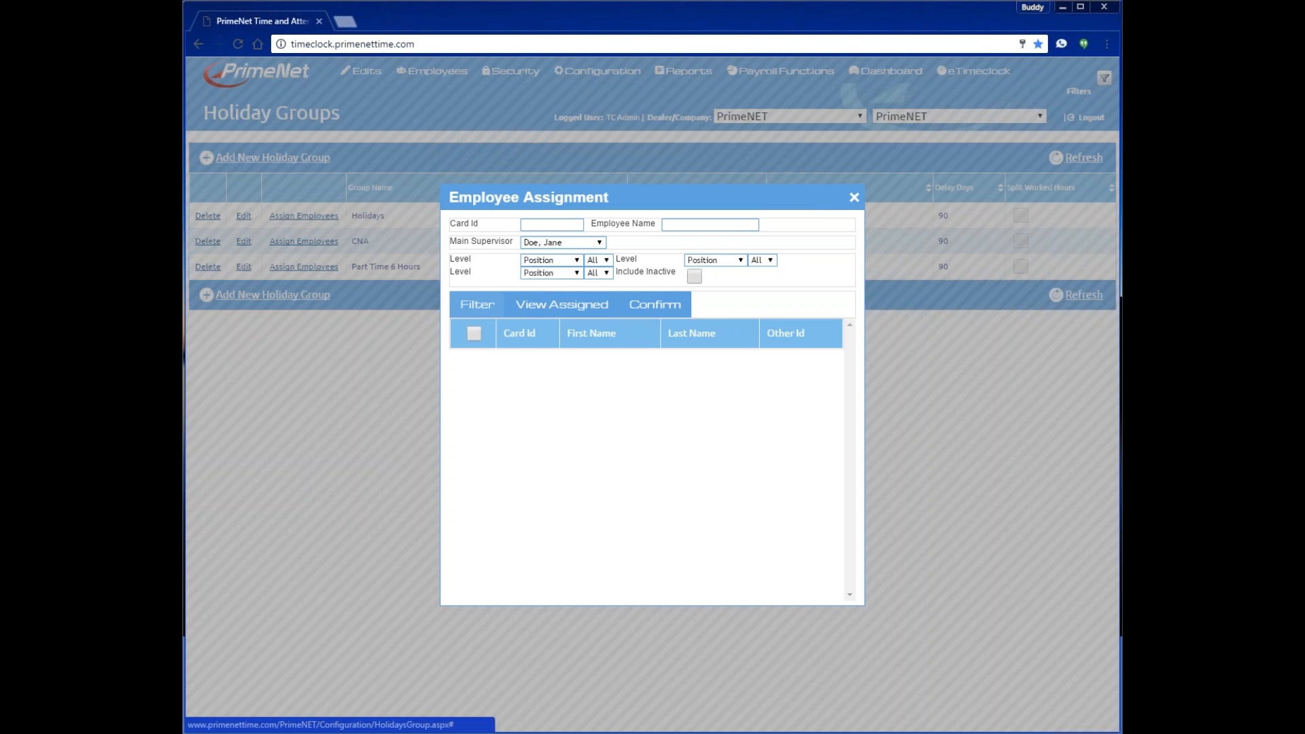
{"action": "left_click", "coordinate": [599, 243]}
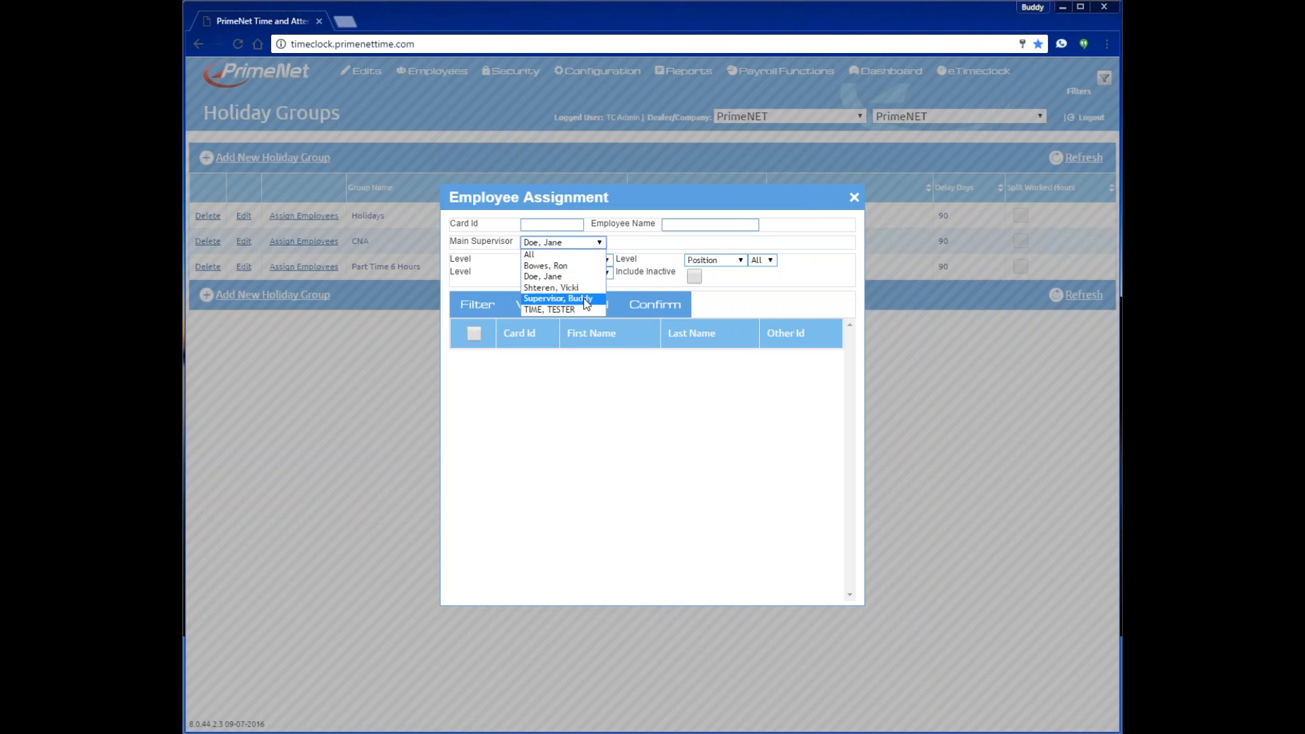
{"action": "left_click", "coordinate": [551, 287]}
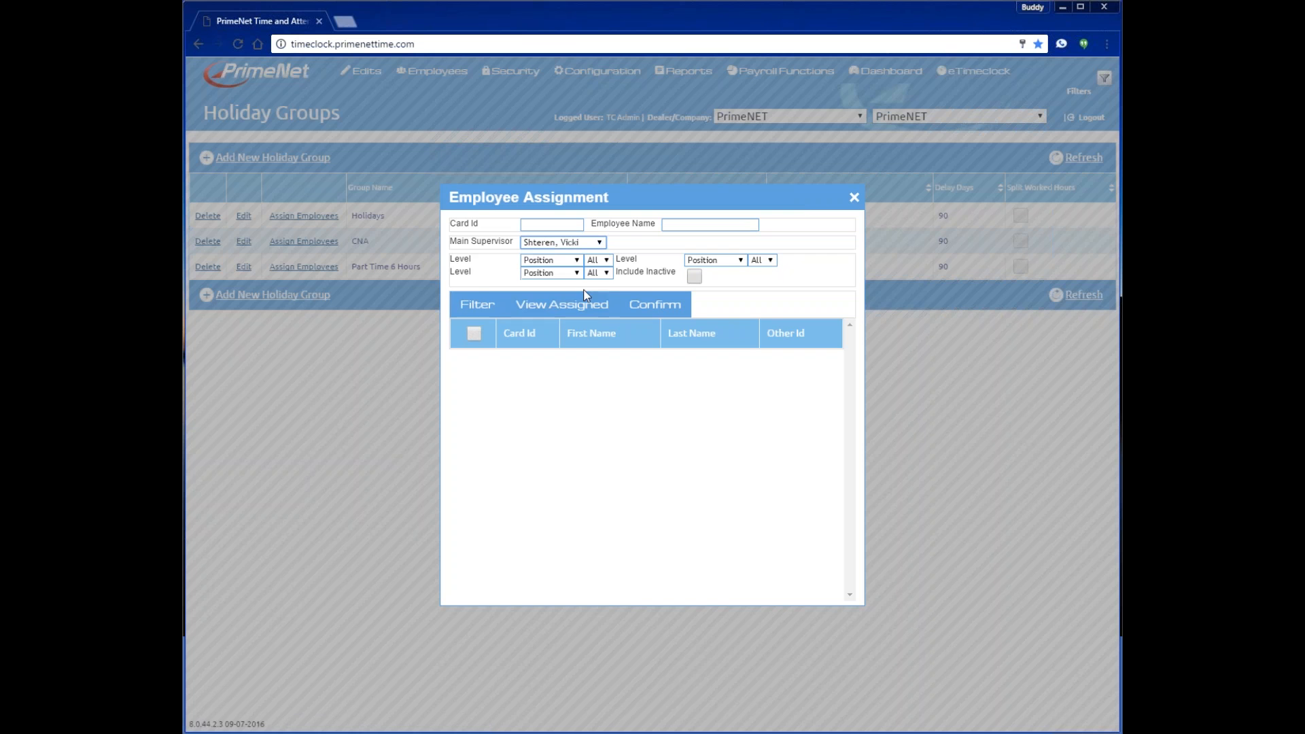
{"action": "left_click", "coordinate": [492, 299]}
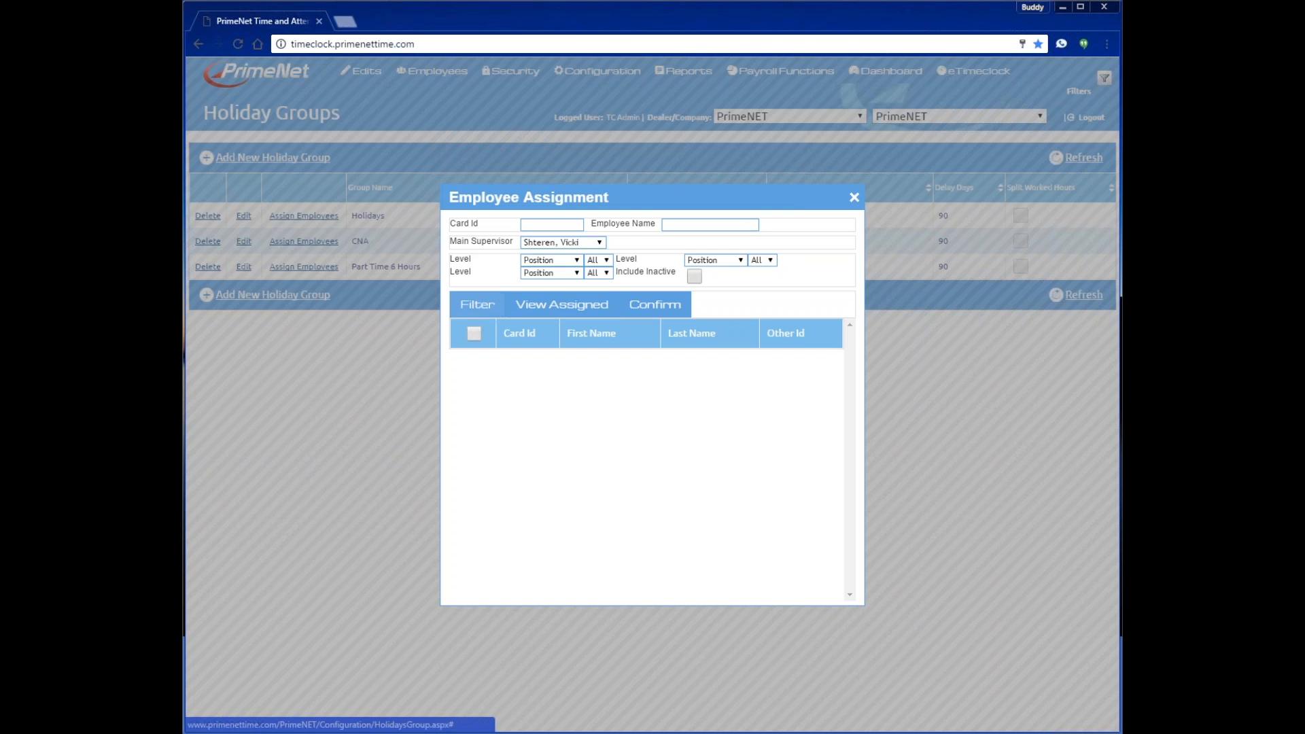
{"action": "left_click", "coordinate": [580, 241]}
{"action": "left_click", "coordinate": [565, 314]}
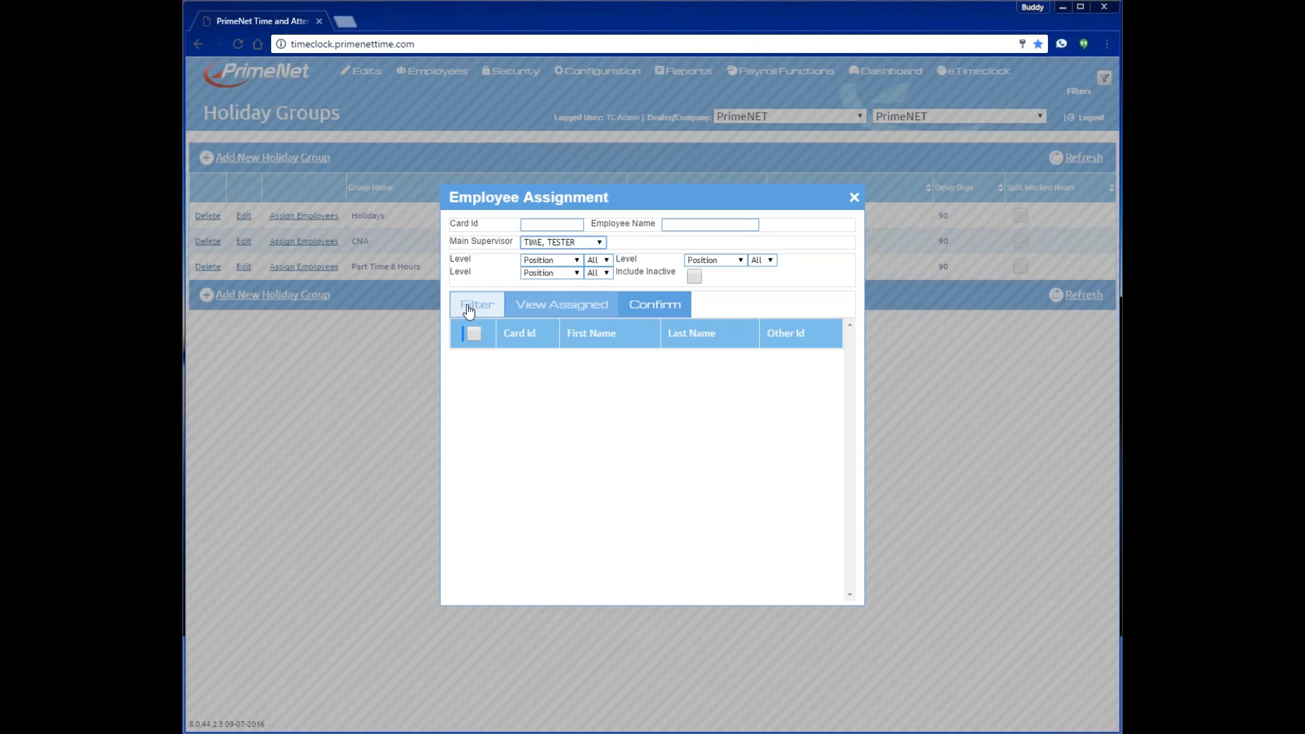
Filter the assignable employees by the second-to-last supervisor in the main supervisor options.
{"action": "left_click", "coordinate": [582, 242]}
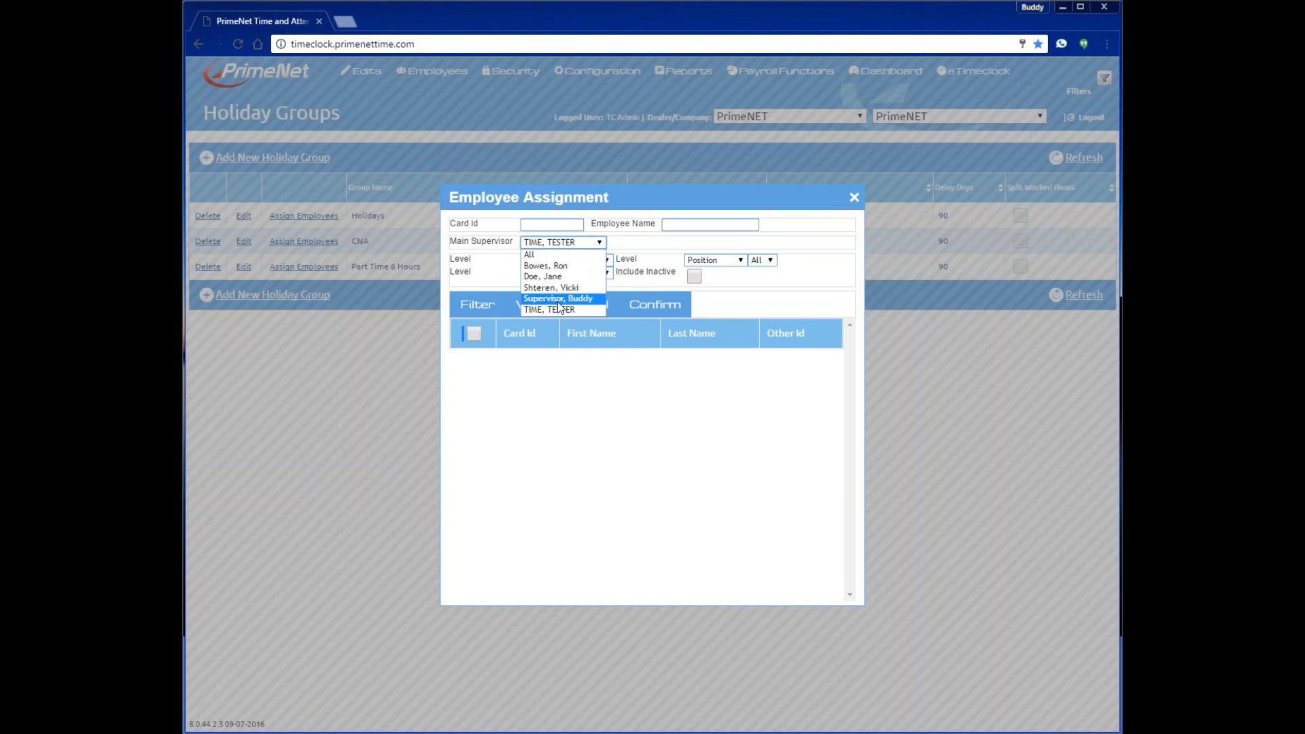
{"action": "left_click", "coordinate": [558, 302]}
{"action": "left_click", "coordinate": [476, 304]}
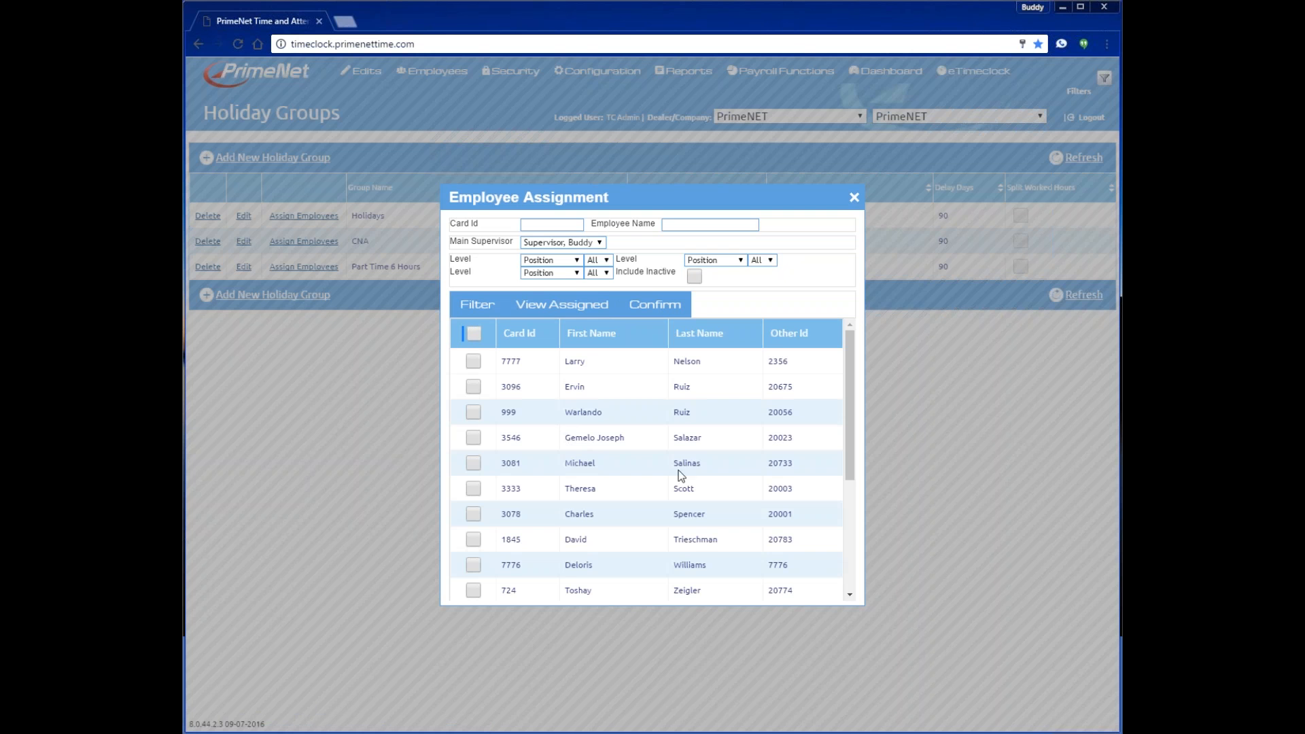
Select the third and eighth listed employees and confirm their assignment to the Part Time 6 Hours holiday group.
{"action": "mouse_move", "coordinate": [849, 386]}
{"action": "left_mouse_down"}
{"action": "mouse_move", "coordinate": [863, 462]}
{"action": "mouse_move", "coordinate": [861, 363]}
{"action": "left_mouse_up"}
{"action": "left_click", "coordinate": [474, 413]}
{"action": "left_click", "coordinate": [660, 308]}
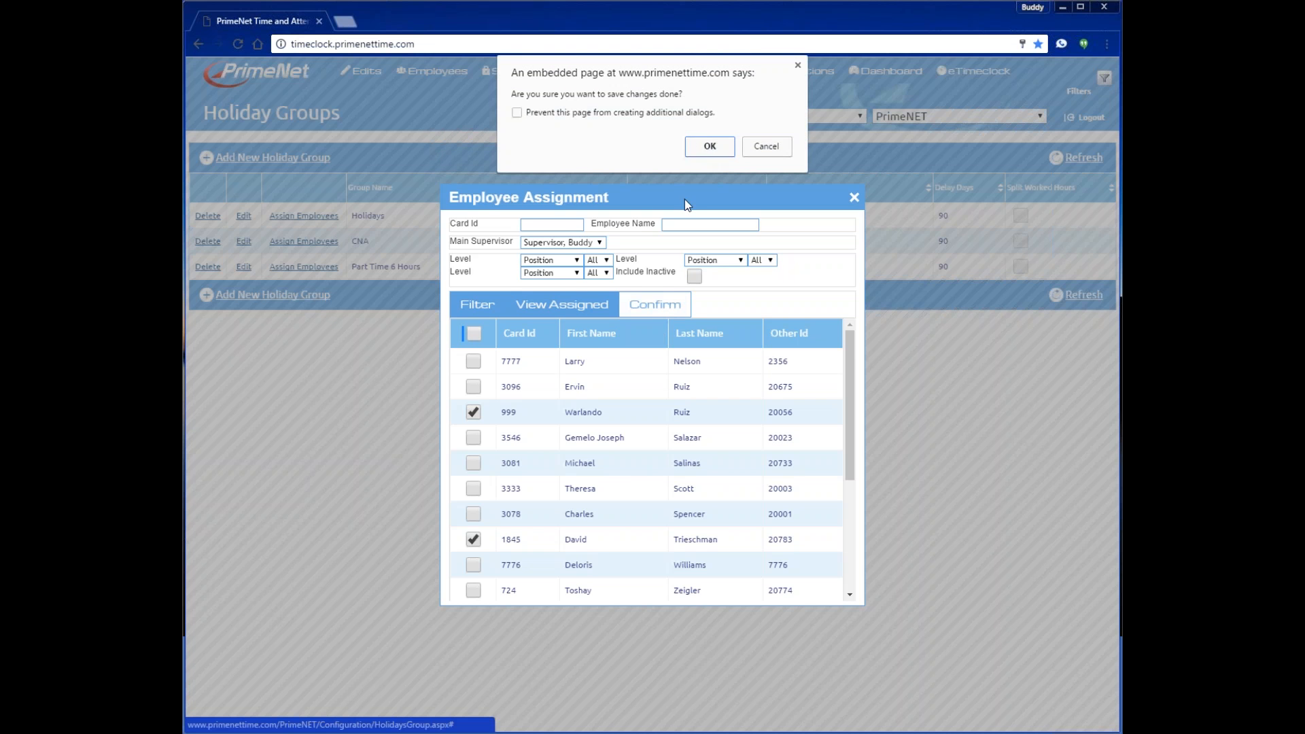
{"action": "left_click", "coordinate": [711, 148]}
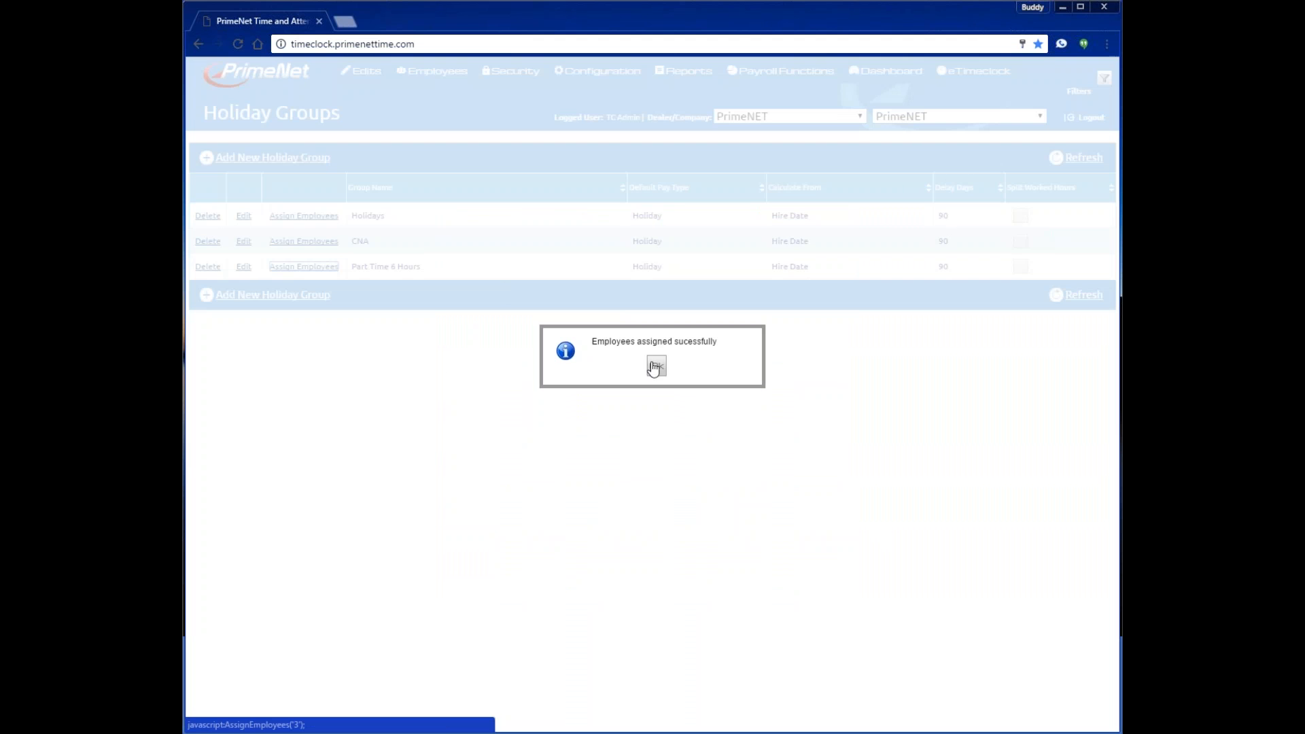
{"action": "left_click", "coordinate": [656, 366]}
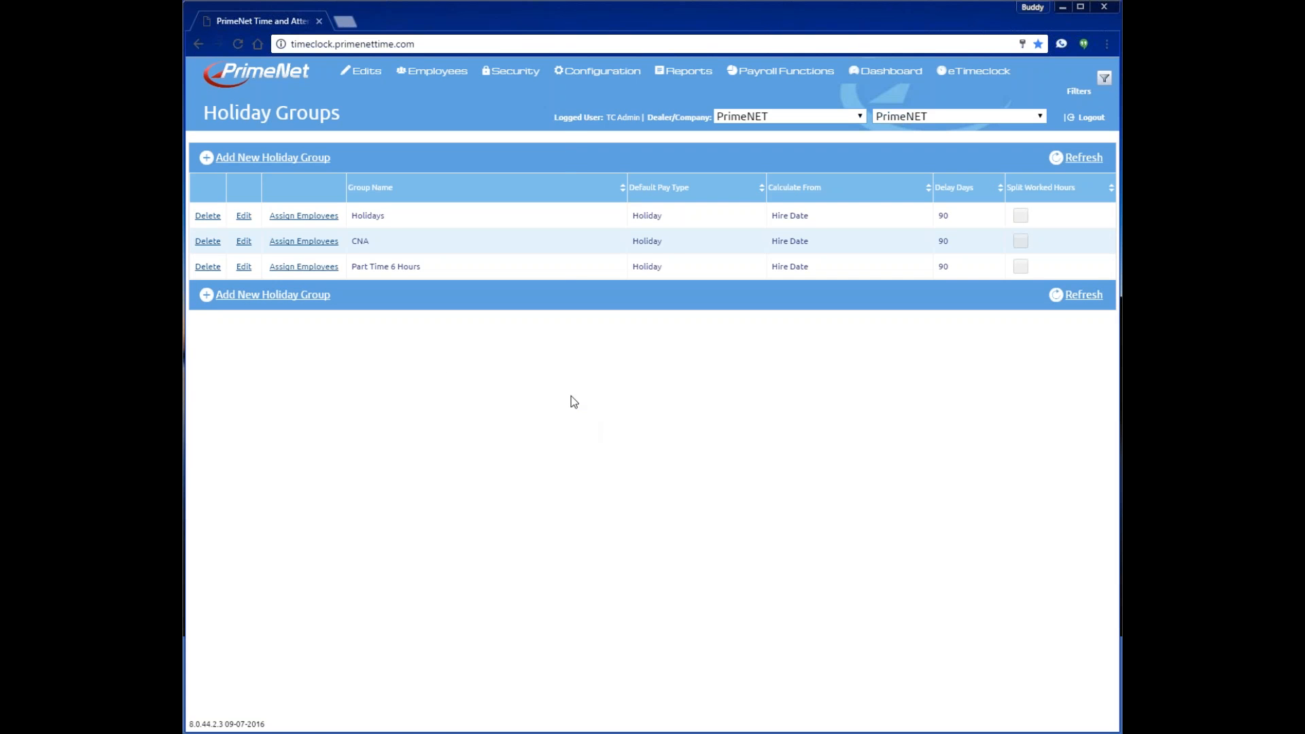
Open the details of the seventh employee in the company members list and set the Holiday Plan to Part Time 6 Hours.
{"action": "mouse_move", "coordinate": [424, 76]}
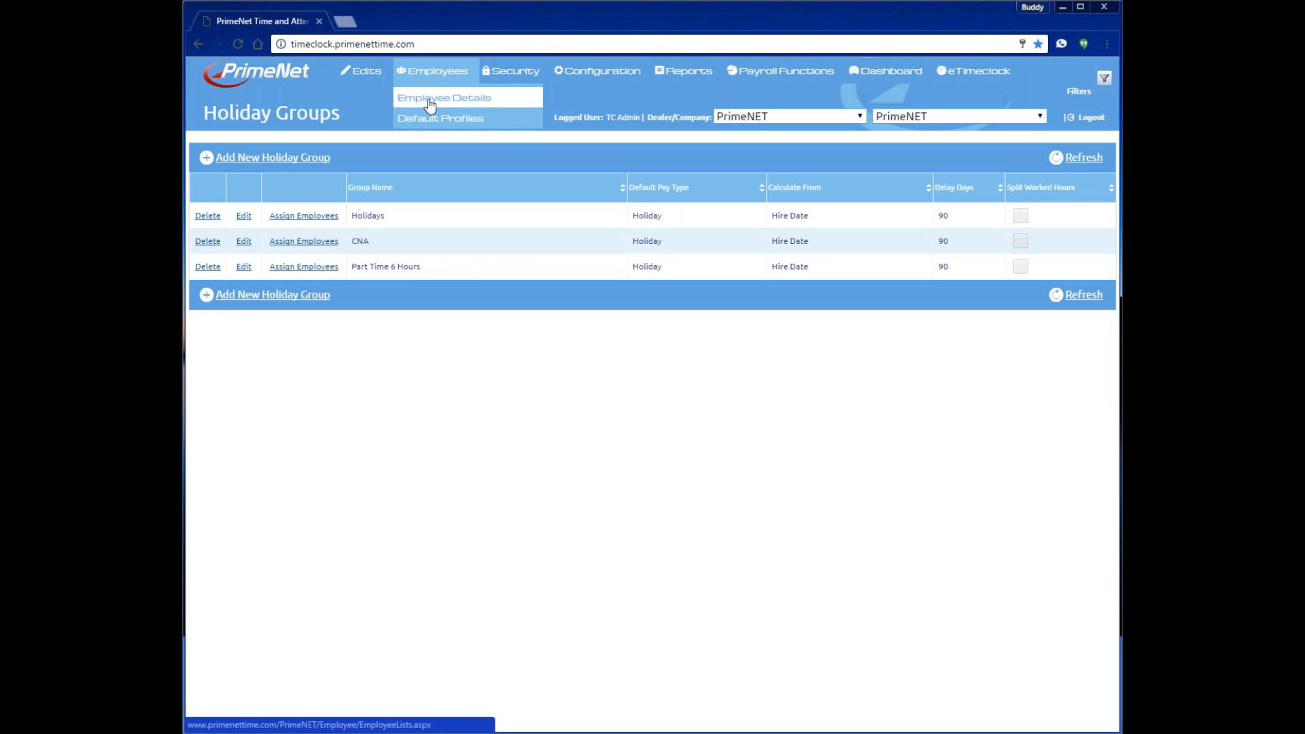
{"action": "left_click", "coordinate": [428, 101]}
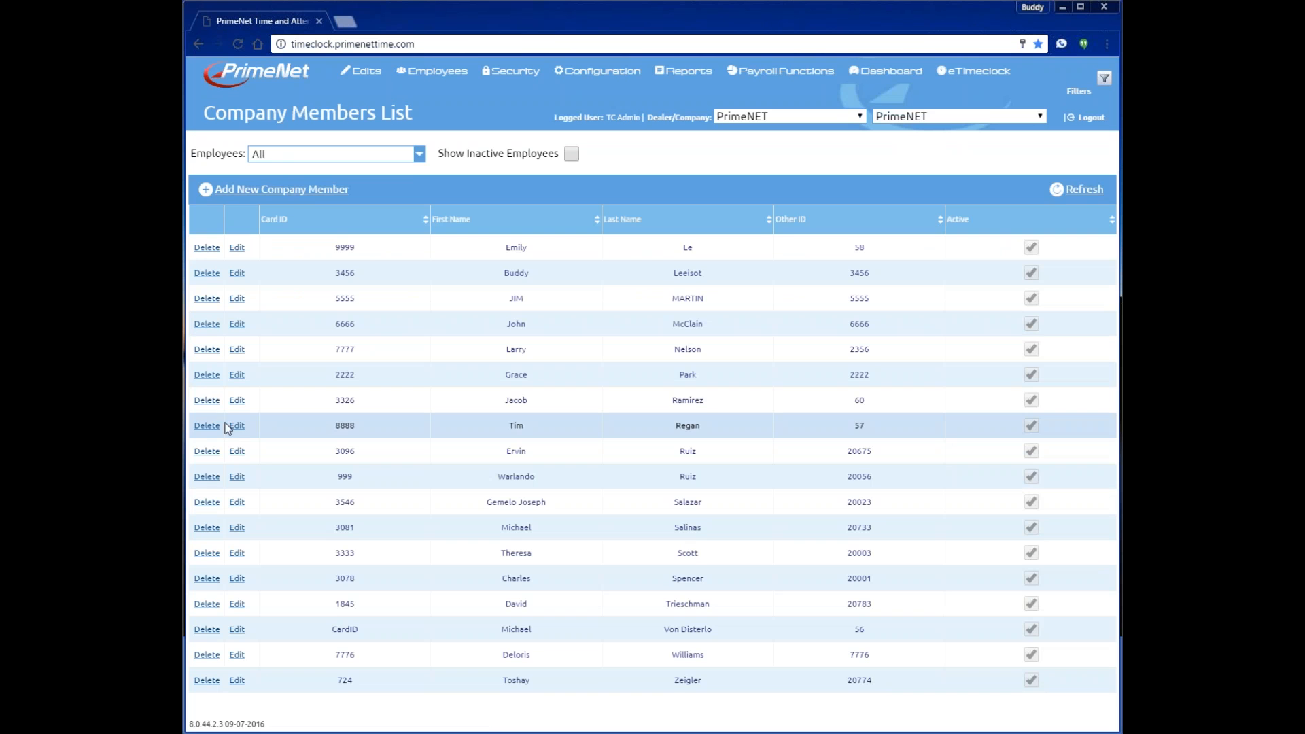
{"action": "left_click", "coordinate": [236, 401]}
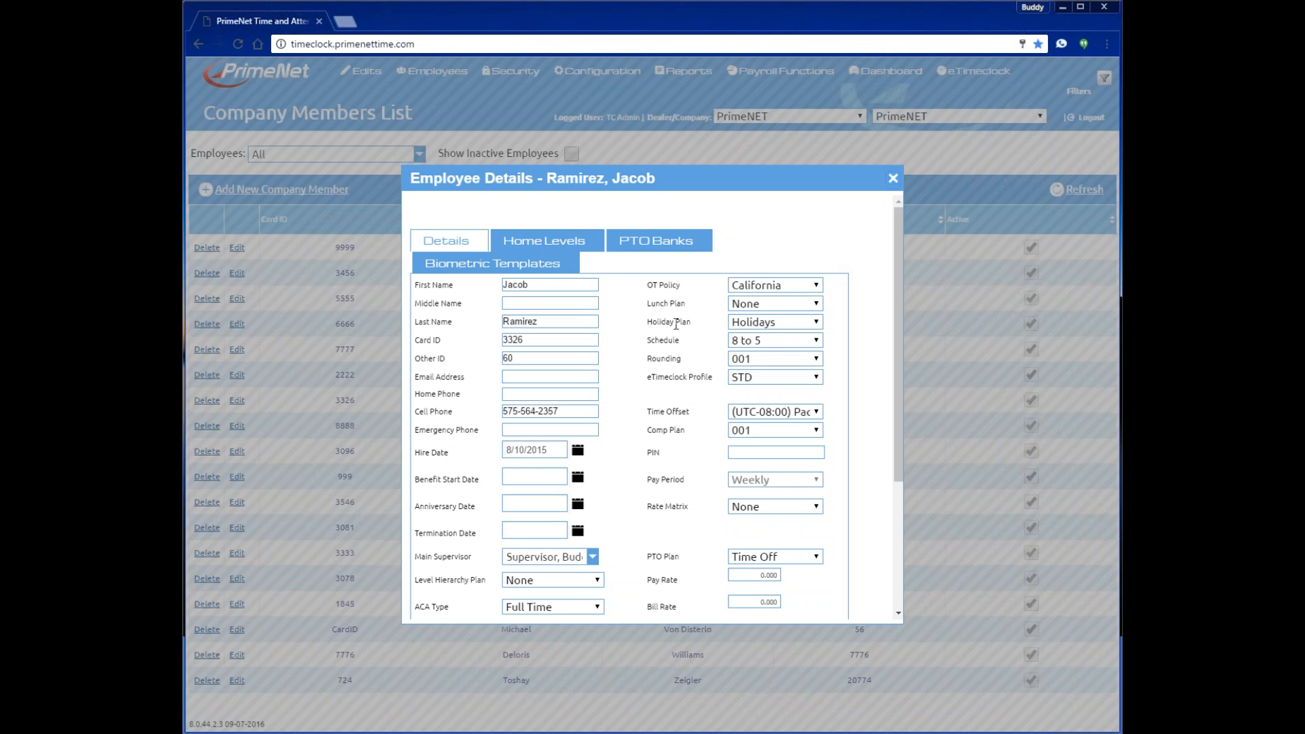
{"action": "left_click", "coordinate": [817, 324]}
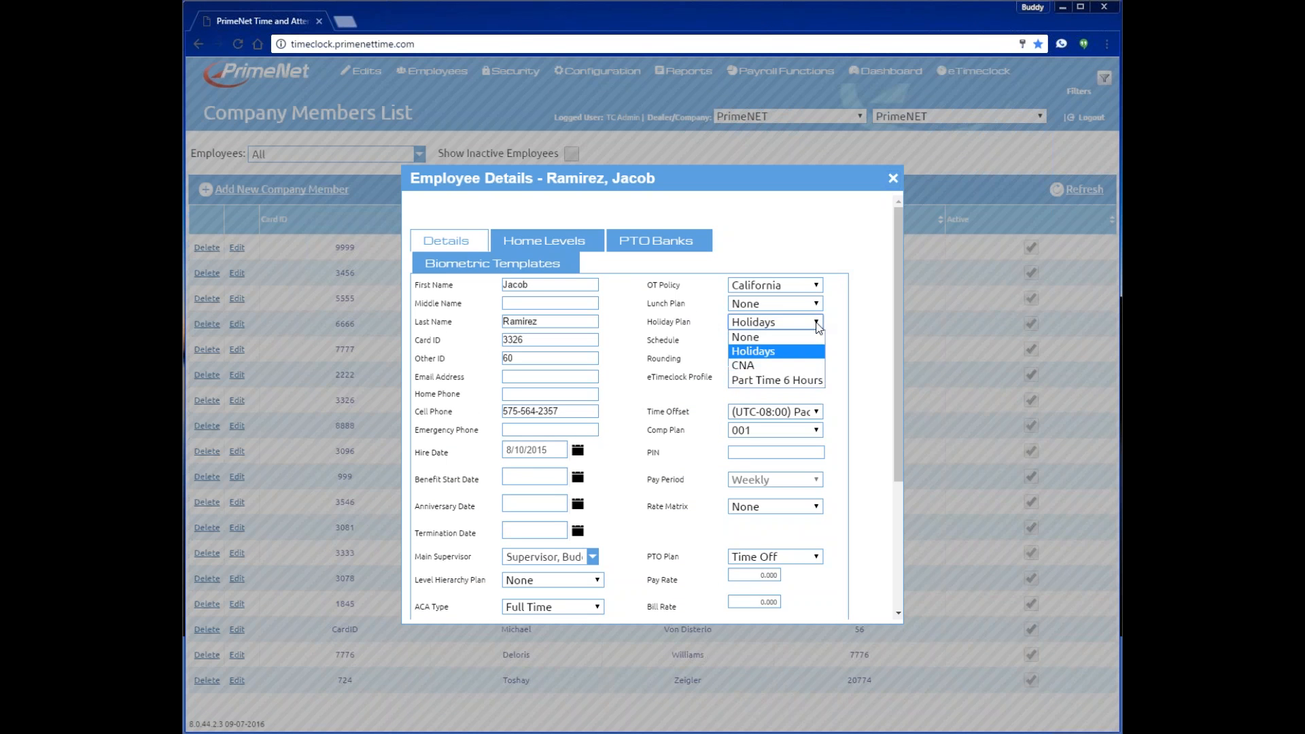
{"action": "left_click", "coordinate": [810, 380]}
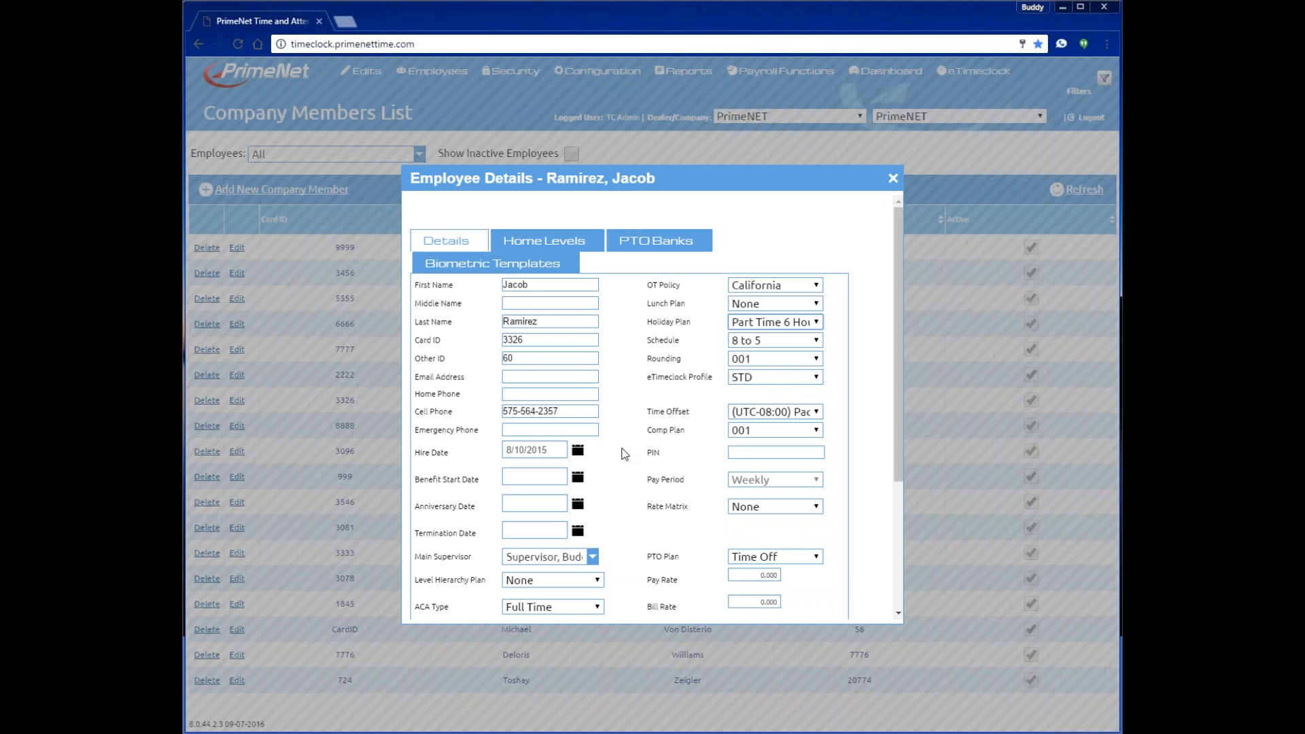
Set the employee's ACA Type to Part Time and save the employee details.
{"action": "scroll", "coordinate": [623, 453], "scroll_direction": "down", "scroll_amount": 5}
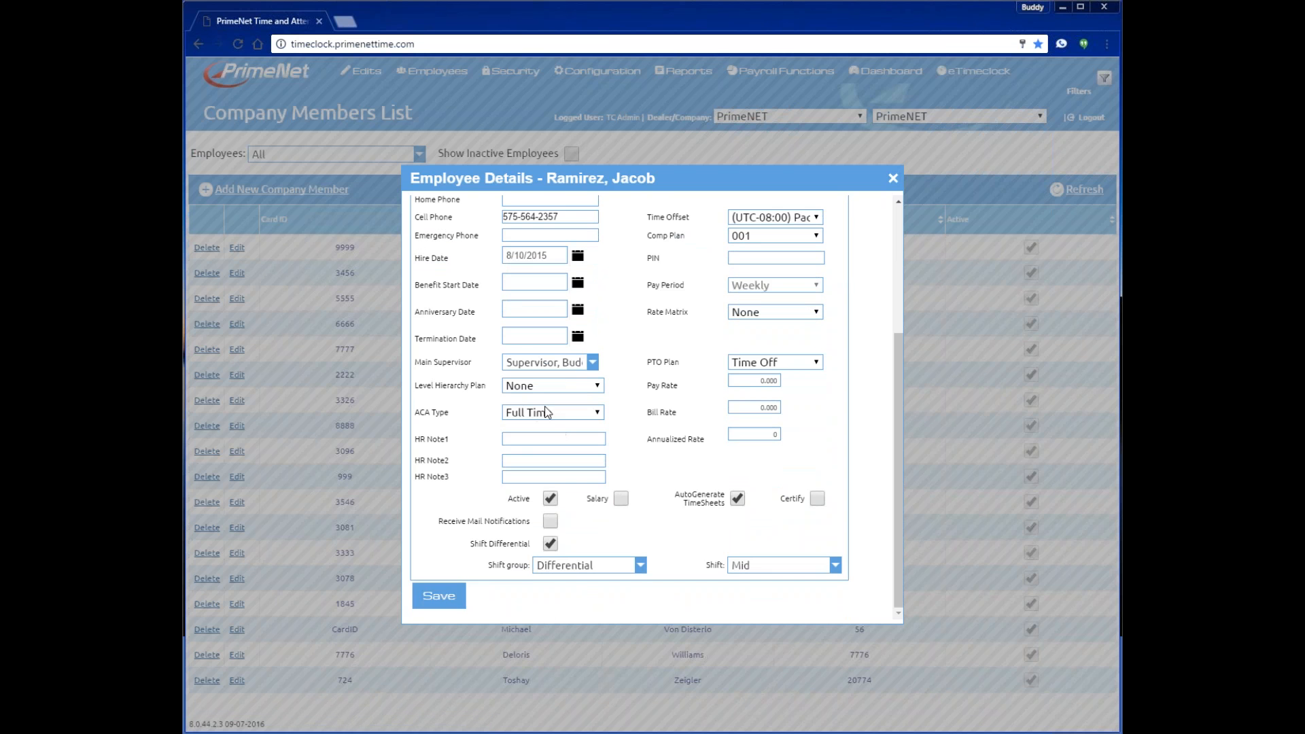
{"action": "scroll", "coordinate": [679, 429], "scroll_direction": "up", "scroll_amount": 5}
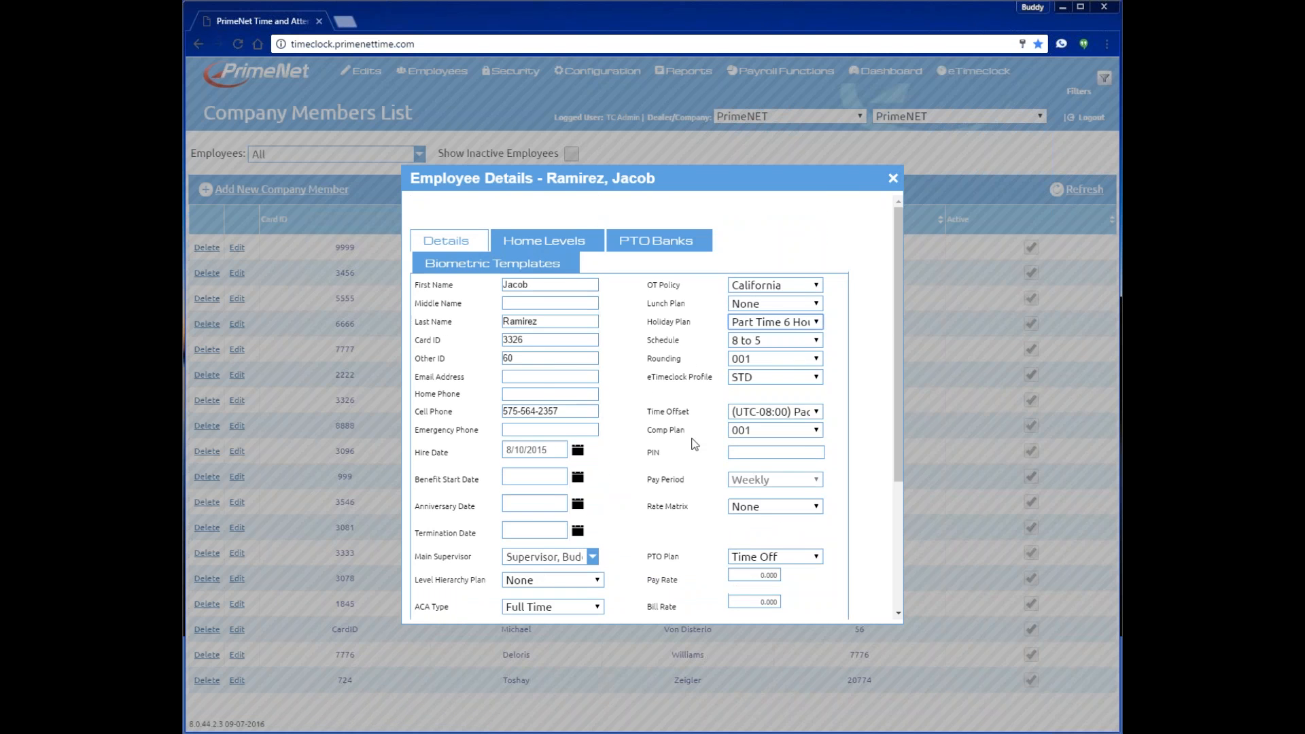
{"action": "scroll", "coordinate": [694, 444], "scroll_direction": "down", "scroll_amount": 5}
{"action": "left_click", "coordinate": [595, 412]}
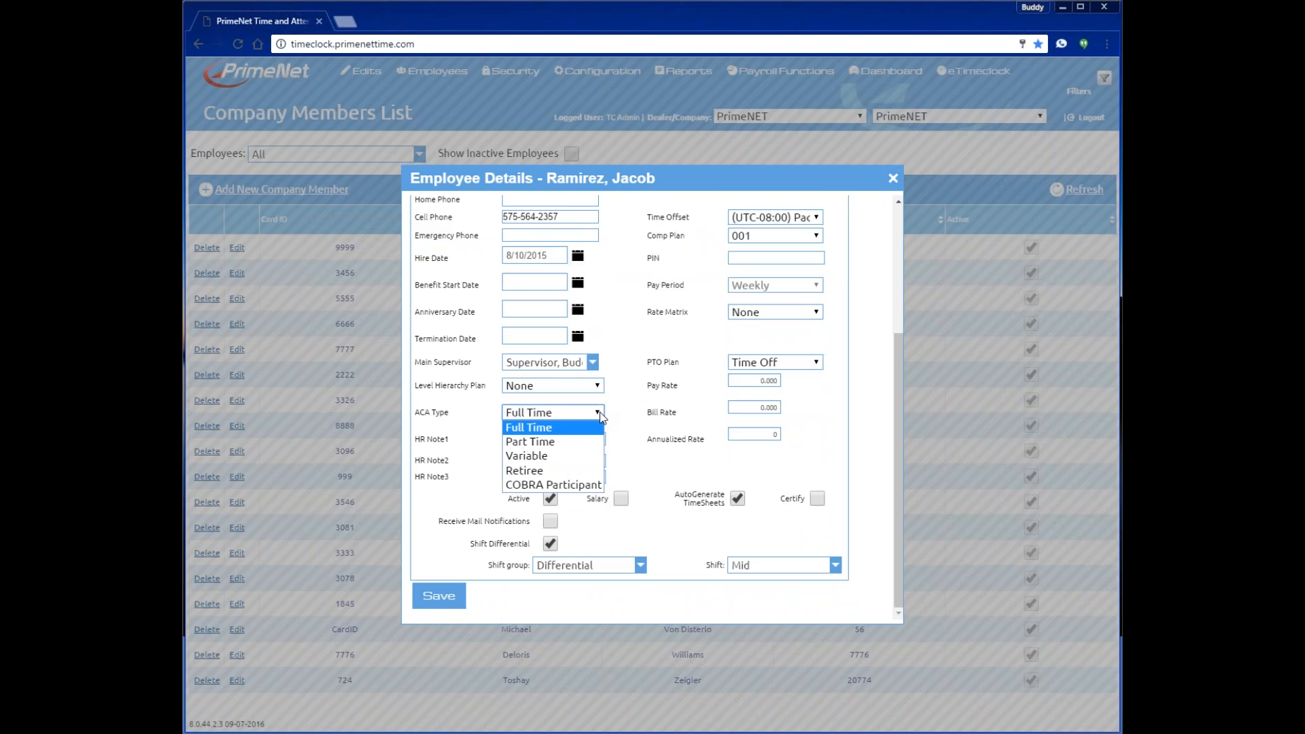
{"action": "left_click", "coordinate": [572, 444]}
{"action": "left_click", "coordinate": [440, 598]}
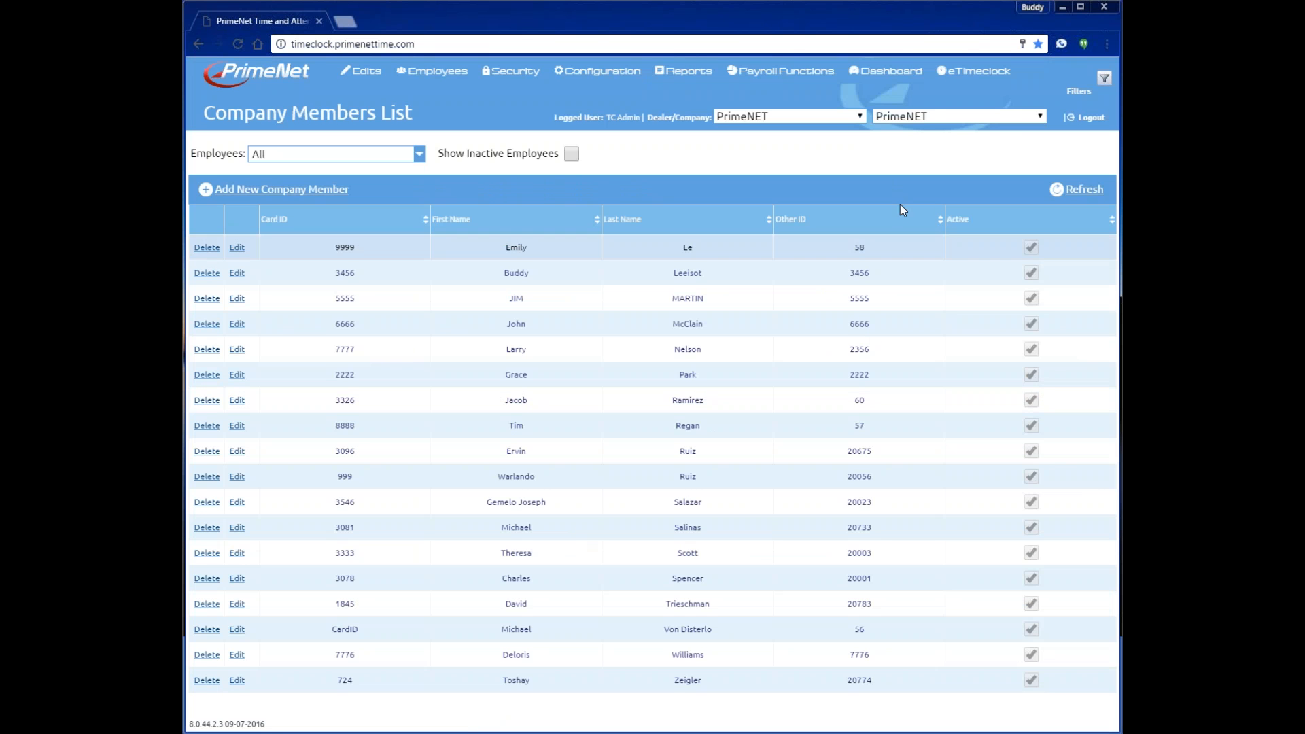
Open the My dashboard page.
{"action": "mouse_move", "coordinate": [886, 71]}
{"action": "left_click", "coordinate": [880, 99]}
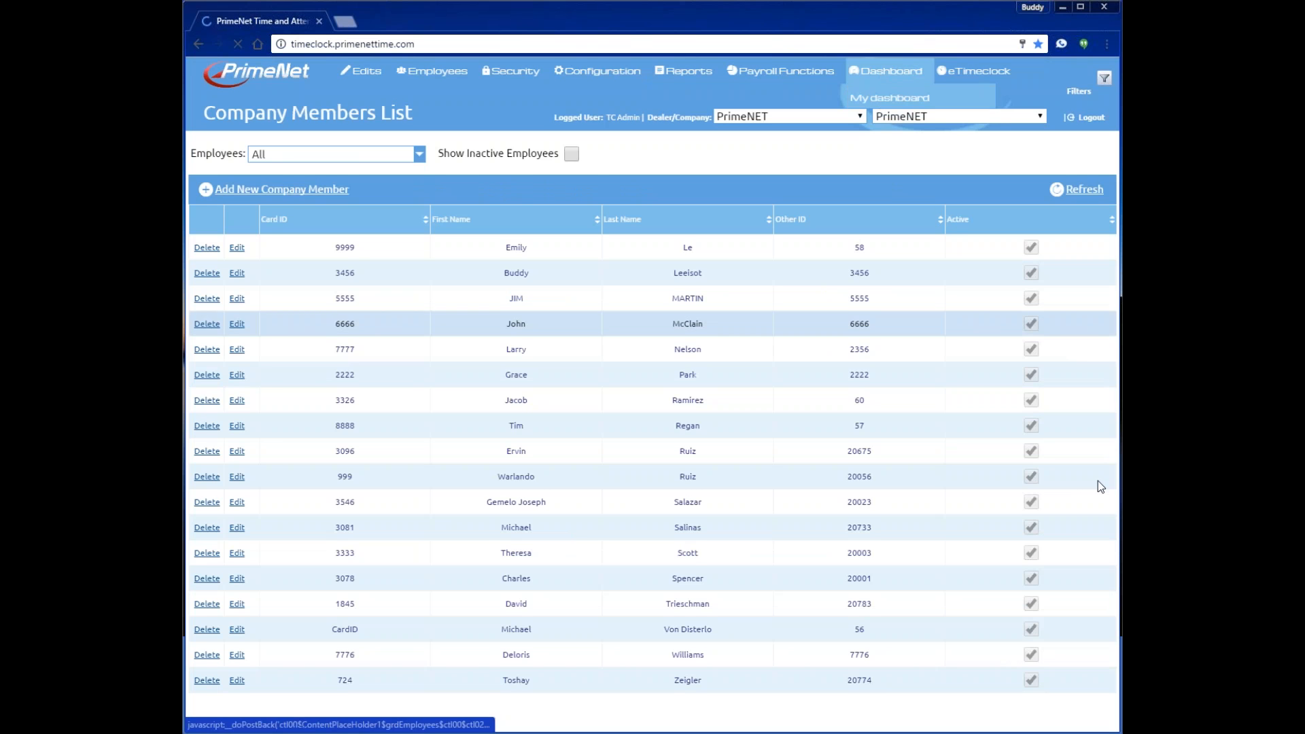